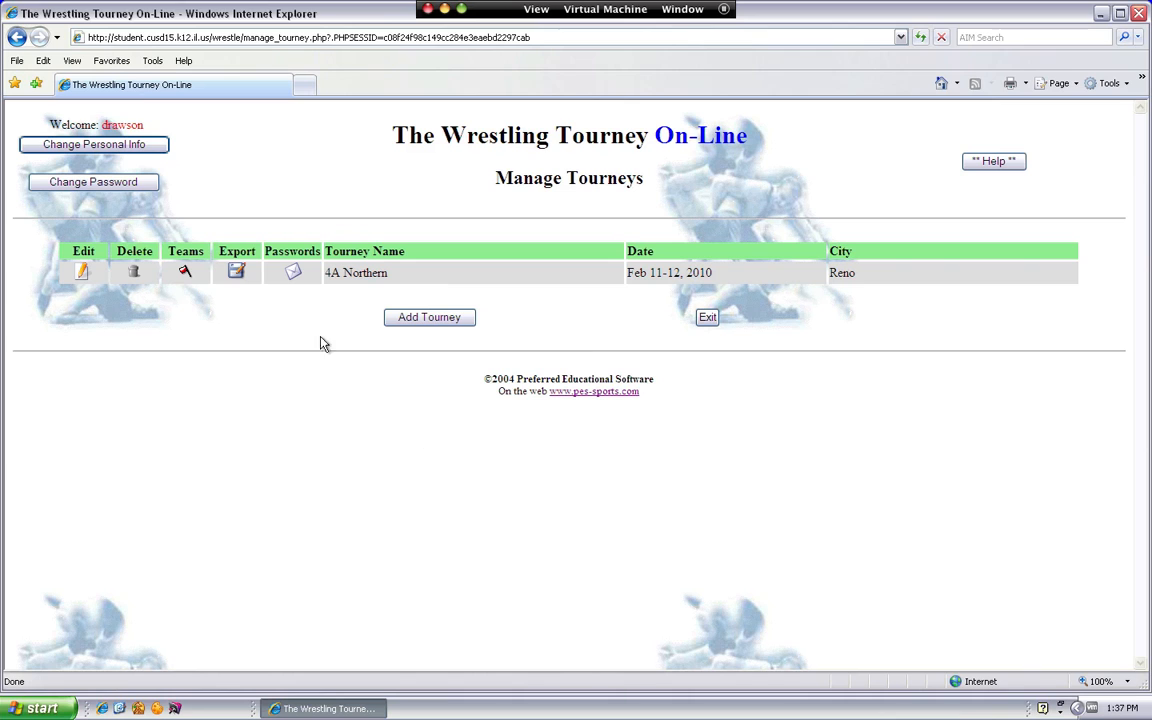
Step: Review the Carson wrestler roster in the 4A Northern tourney, leave it without saving, and return to the tourney list
click(186, 274)
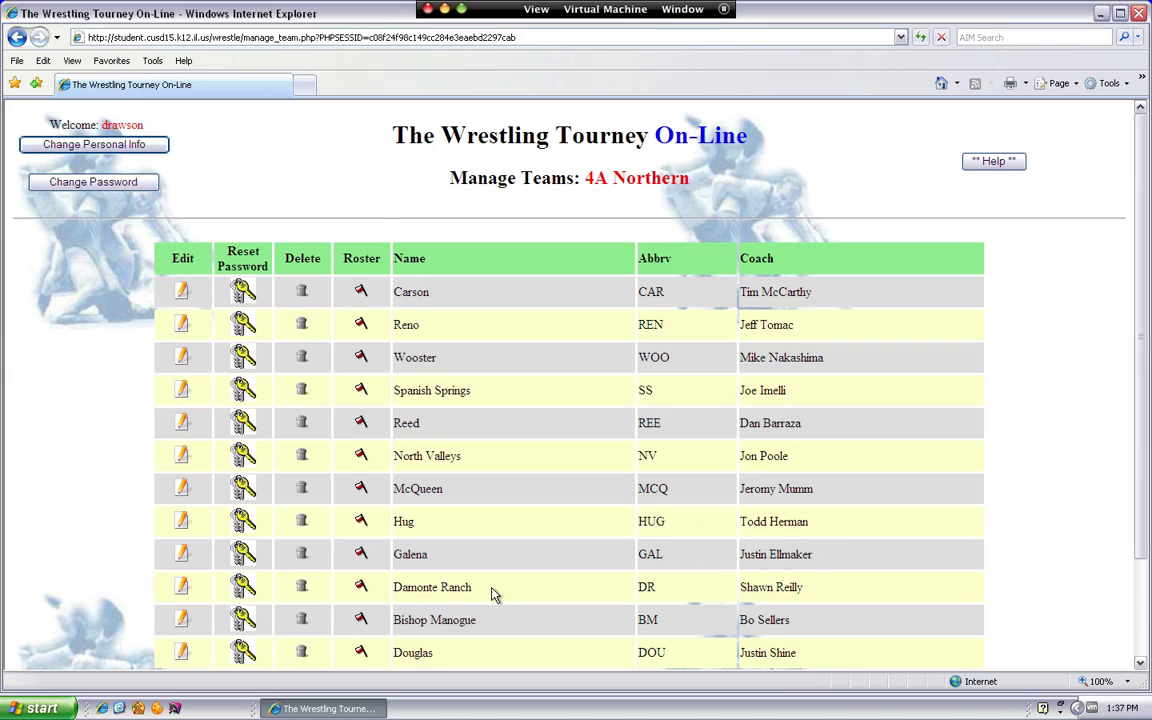
click(361, 292)
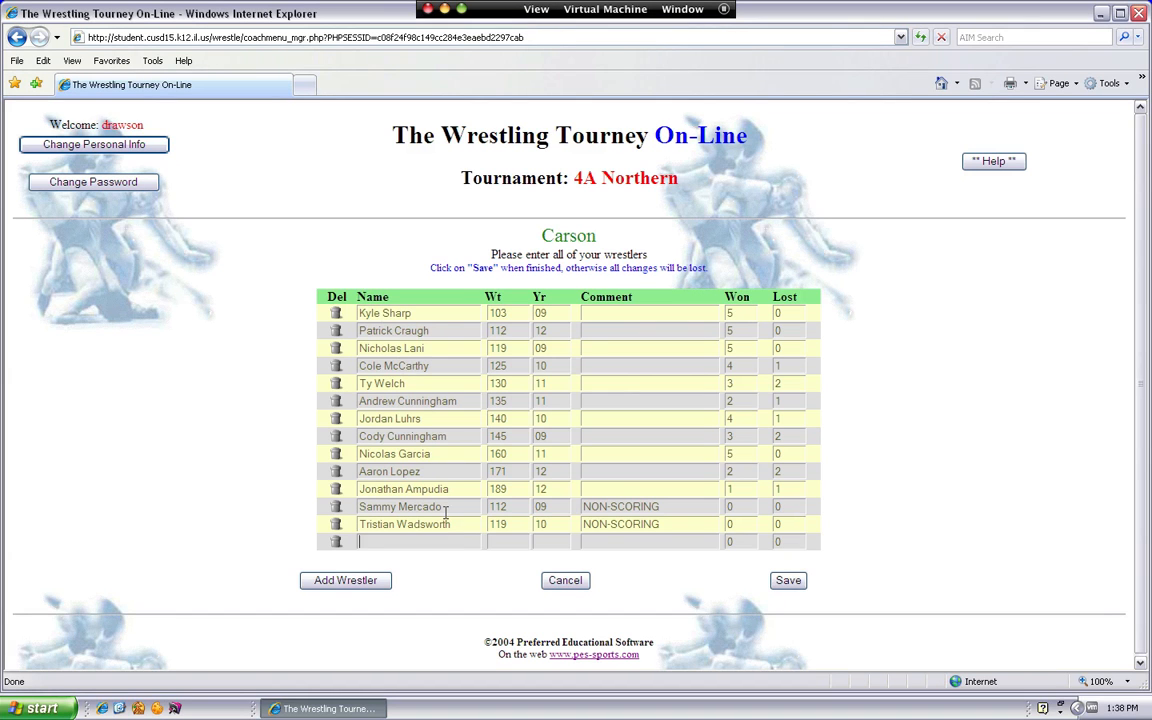
click(455, 538)
click(566, 581)
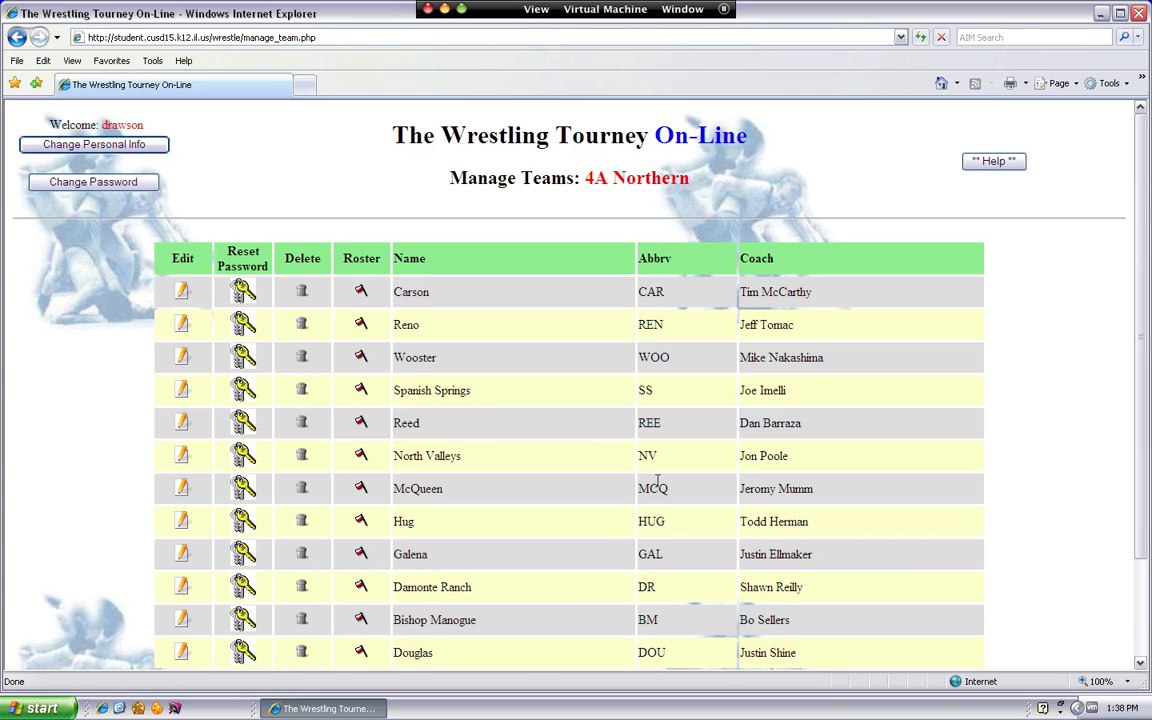
scroll(660, 490, down, 3)
click(754, 578)
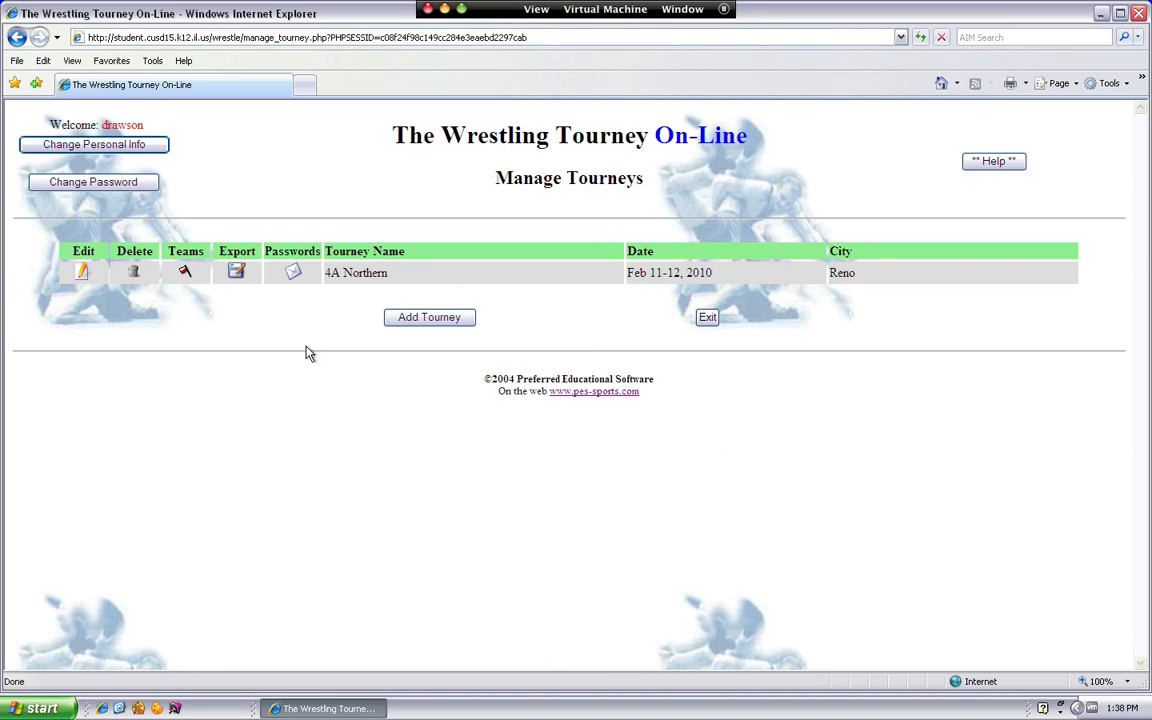
Step: Export the 4A Northern teams data and save it to the Desktop as twt-online-tm
click(236, 273)
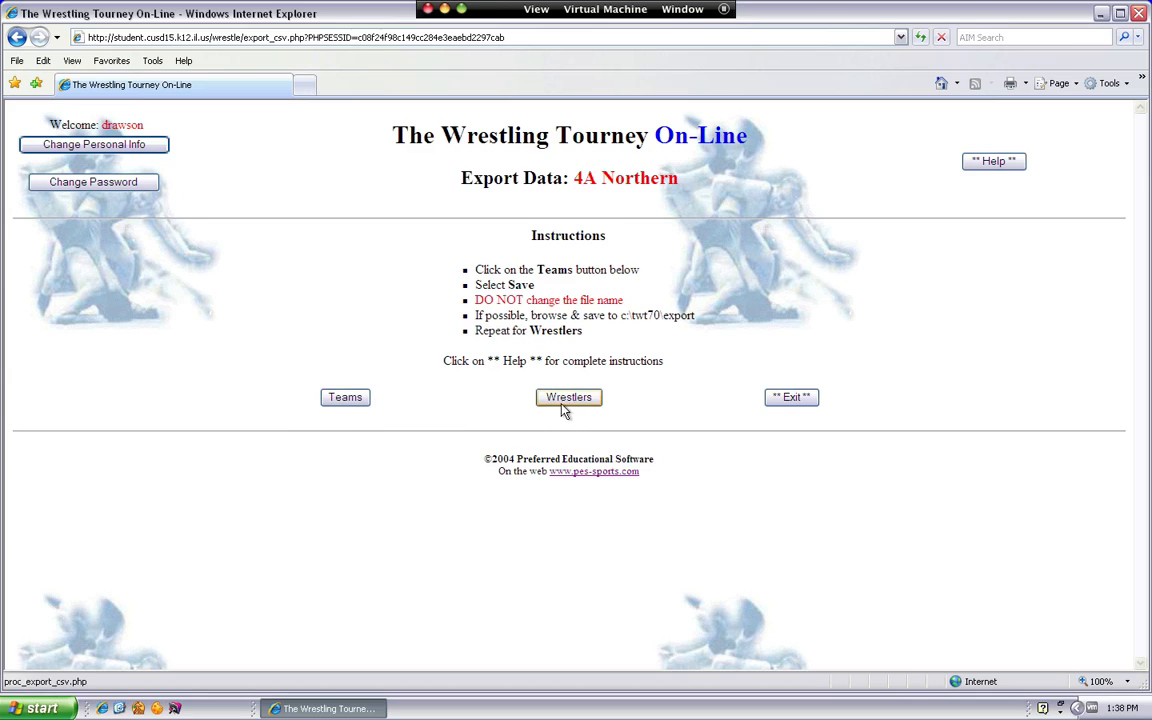
click(348, 405)
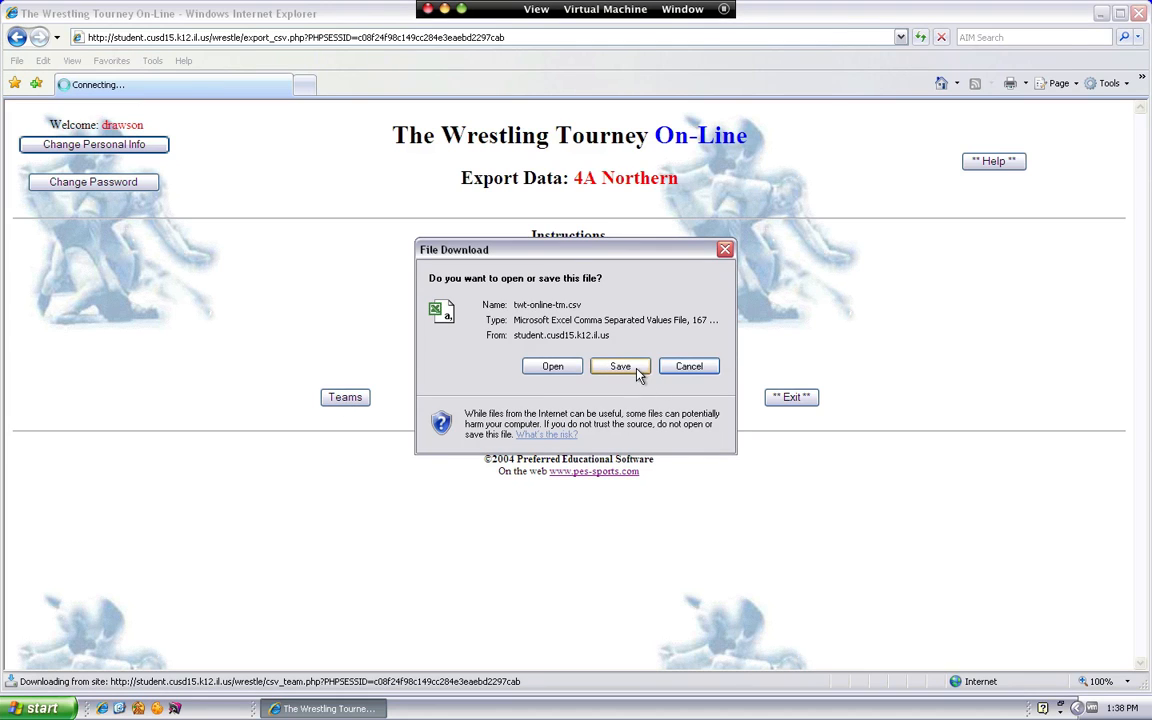
click(620, 367)
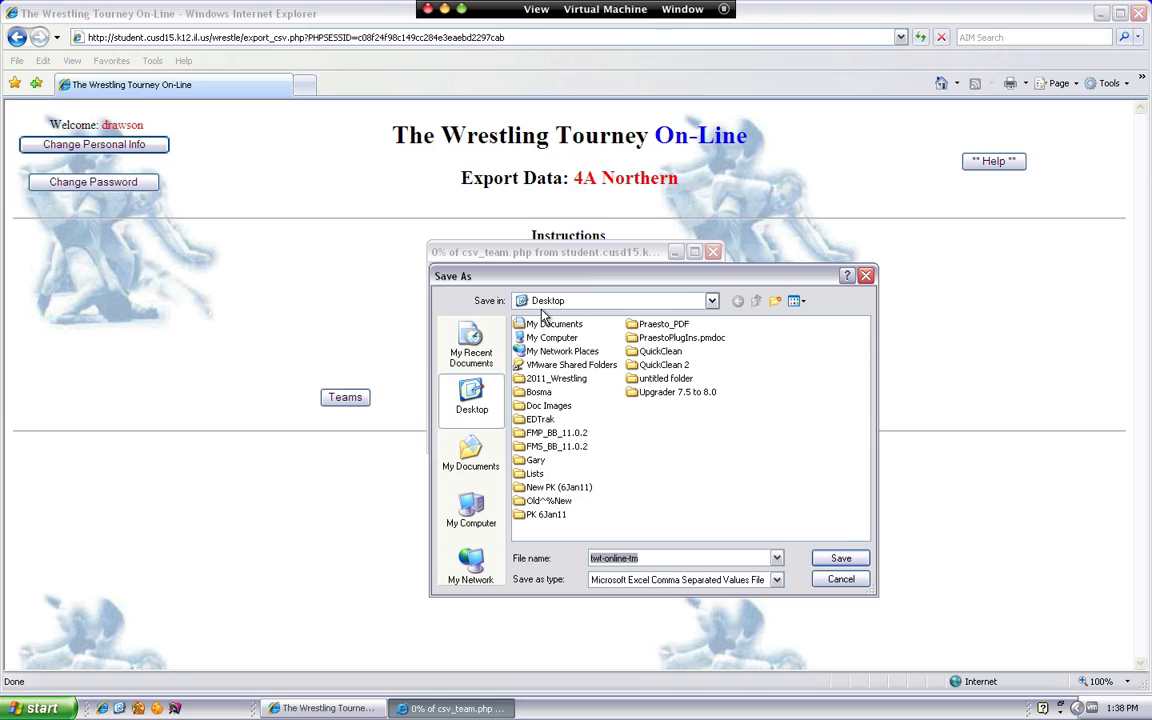
click(842, 560)
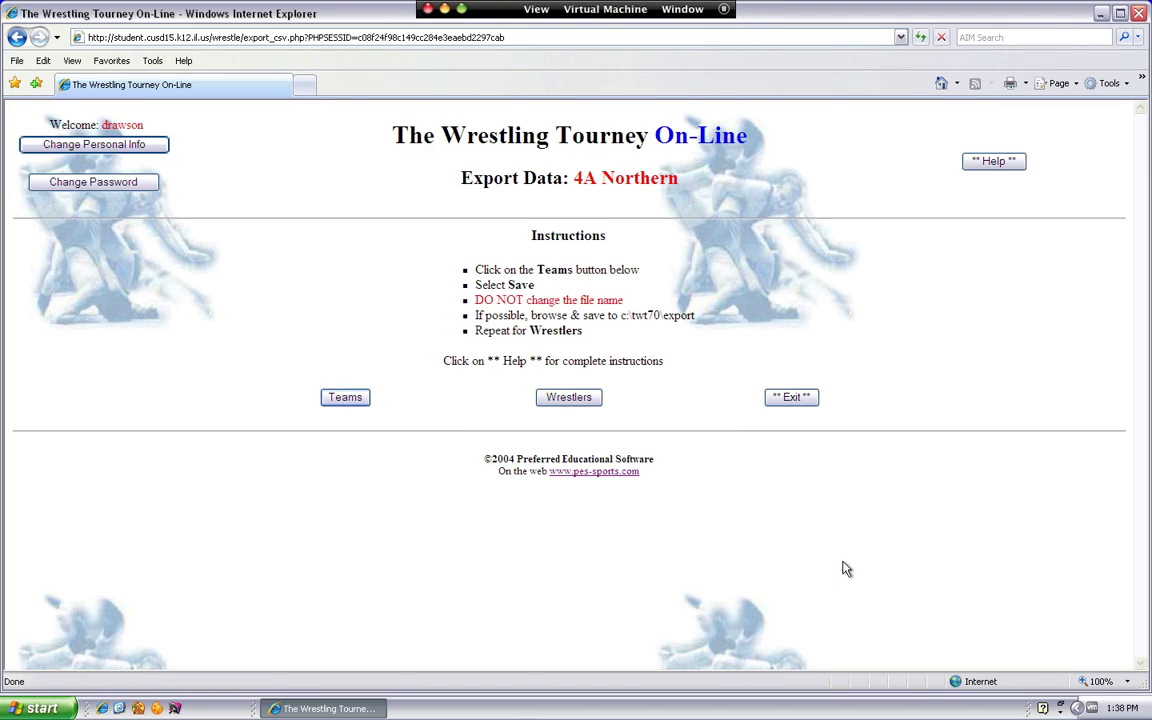
Step: Export the 4A Northern wrestlers data and save it to the Desktop as twt-online-wr
click(558, 398)
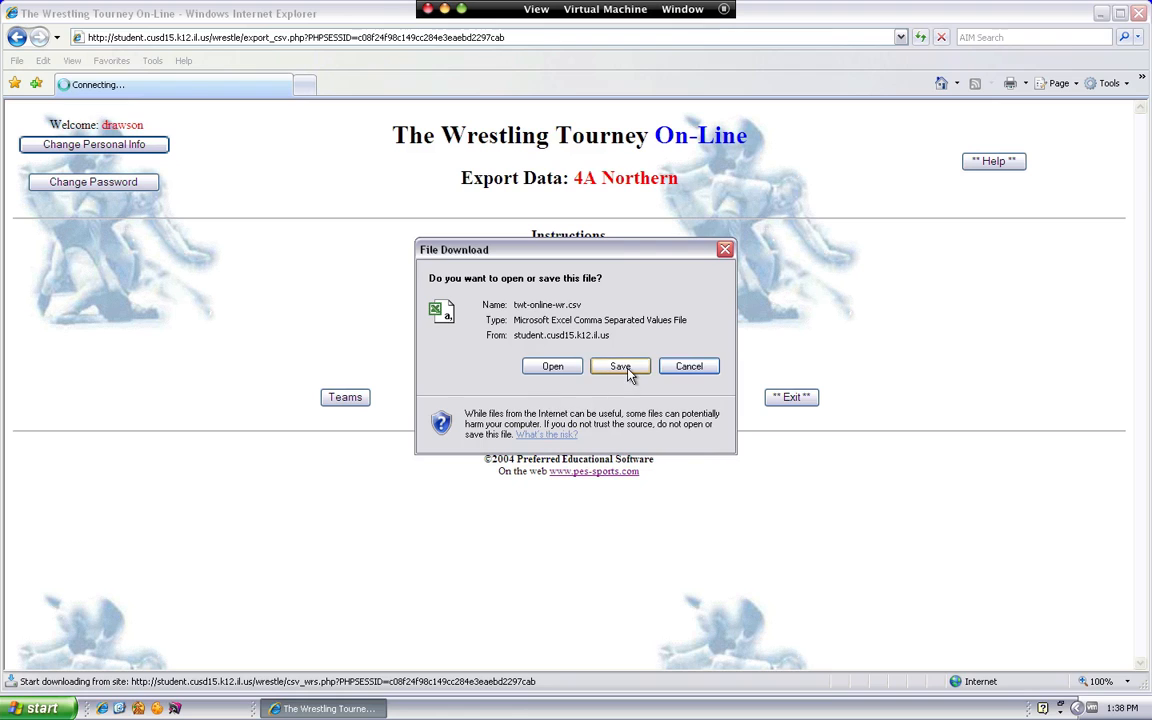
click(625, 367)
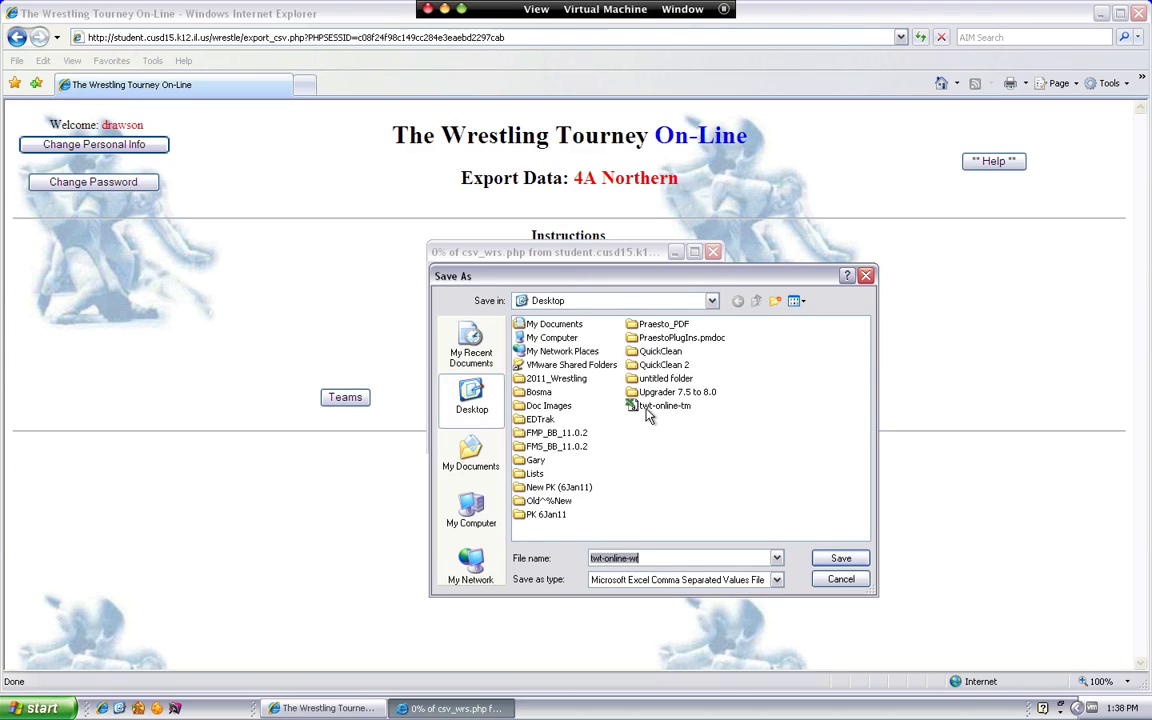
click(836, 558)
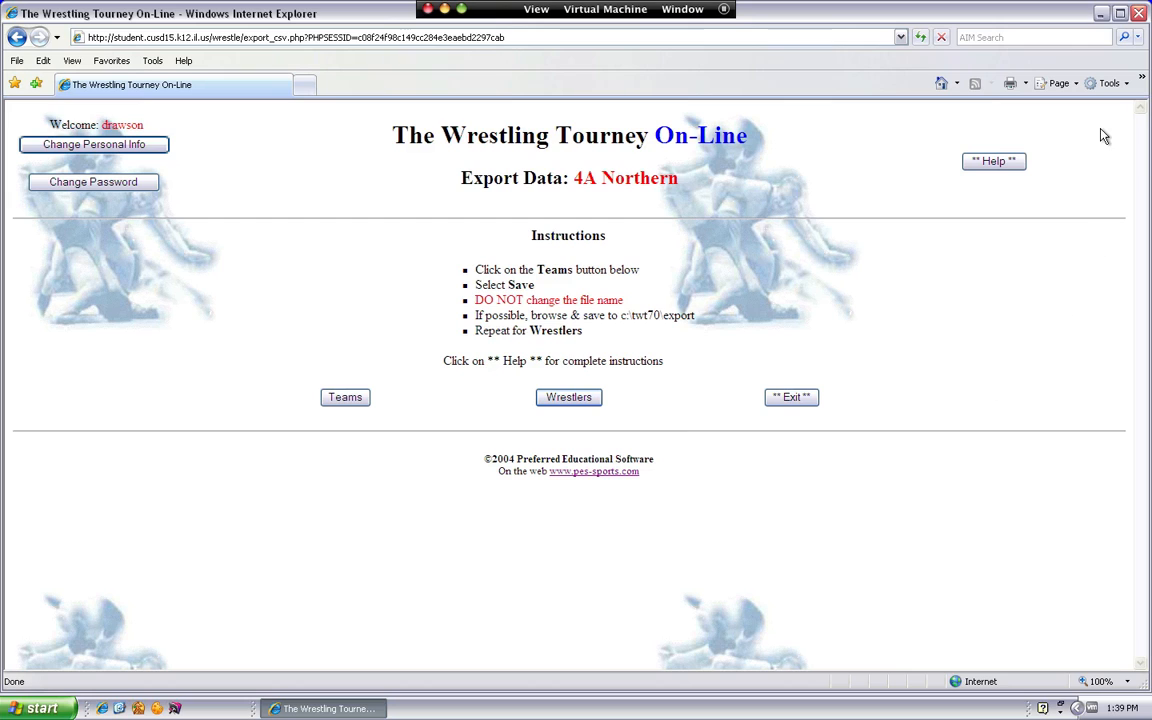
Step: Minimize the browser and launch The Wrestling Tourney 7 from the desktop
click(1101, 14)
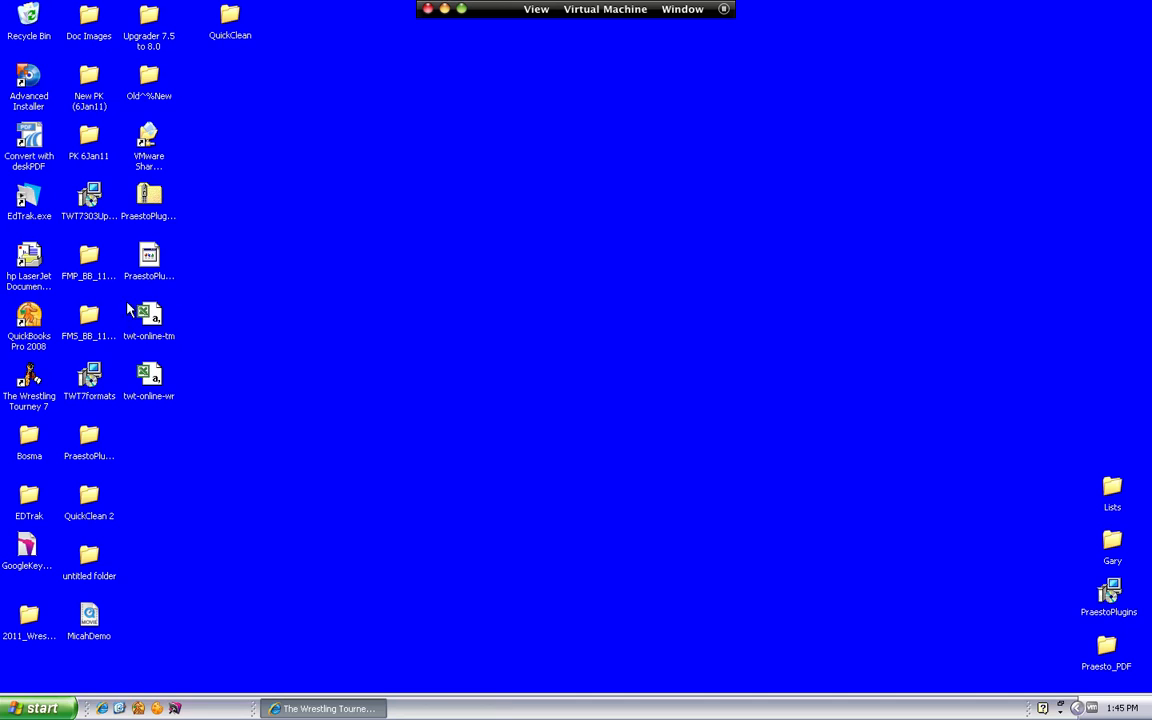
double_click(32, 378)
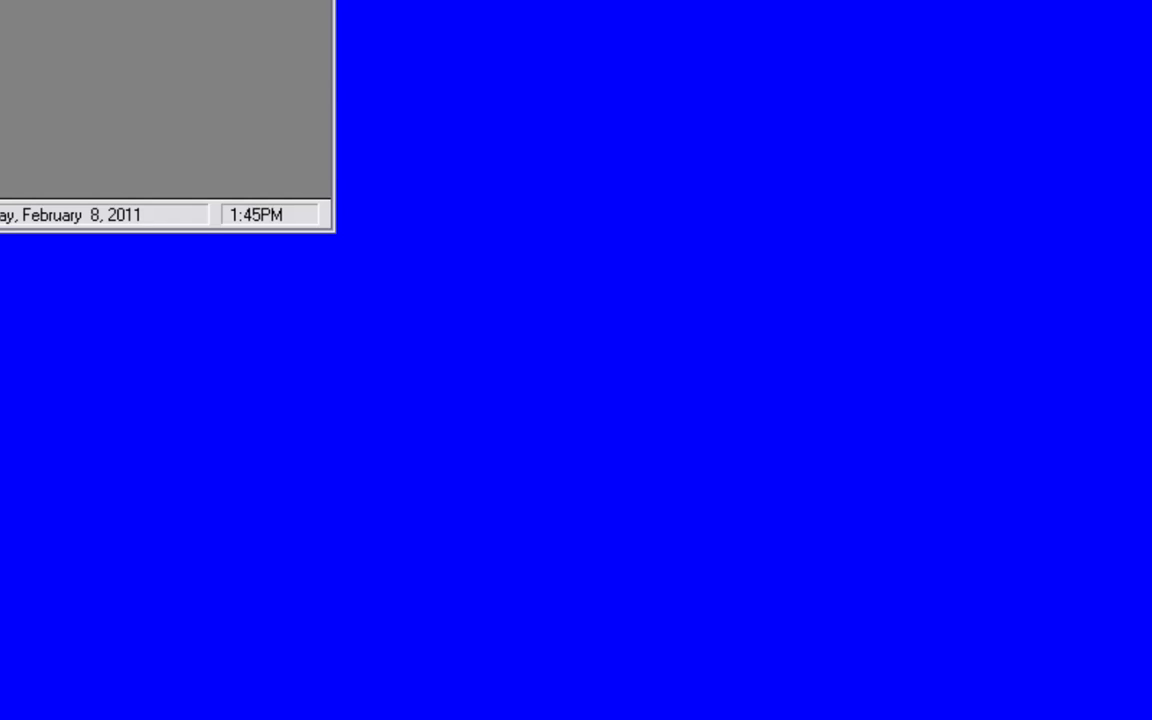
drag(0, 0, 296, 50)
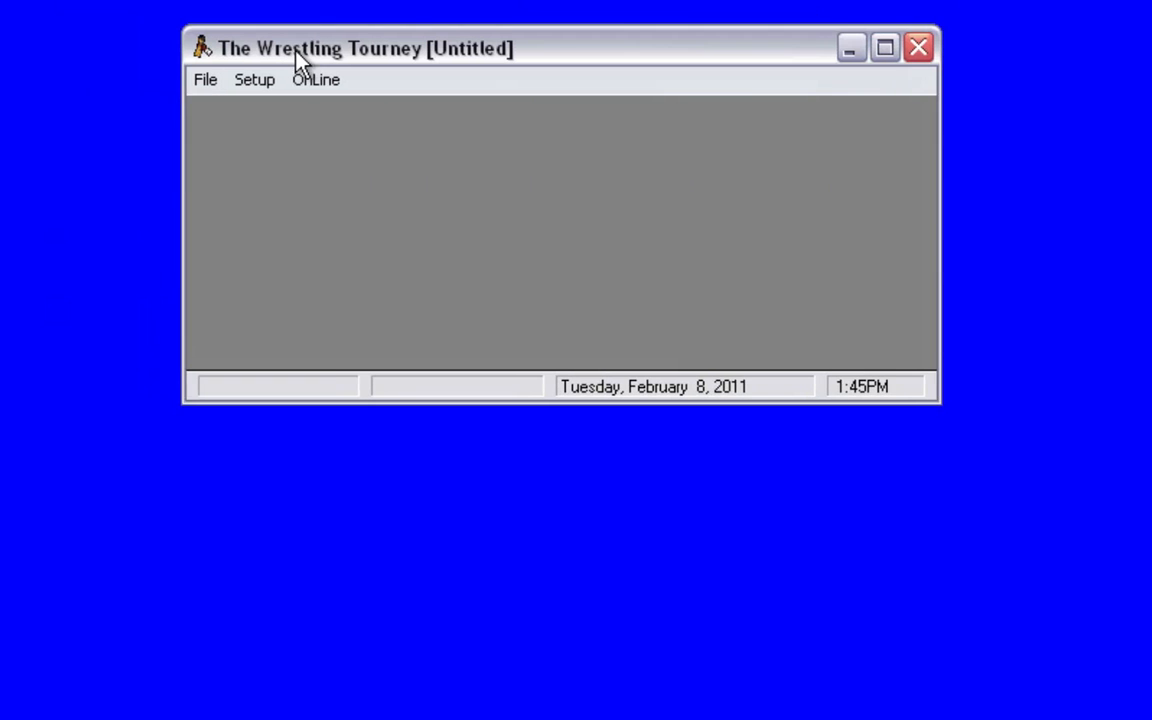
Step: Start a new tourney named 2011 Regionals, with location Reno and date 2/11/2011
click(206, 85)
mouse_move(245, 240)
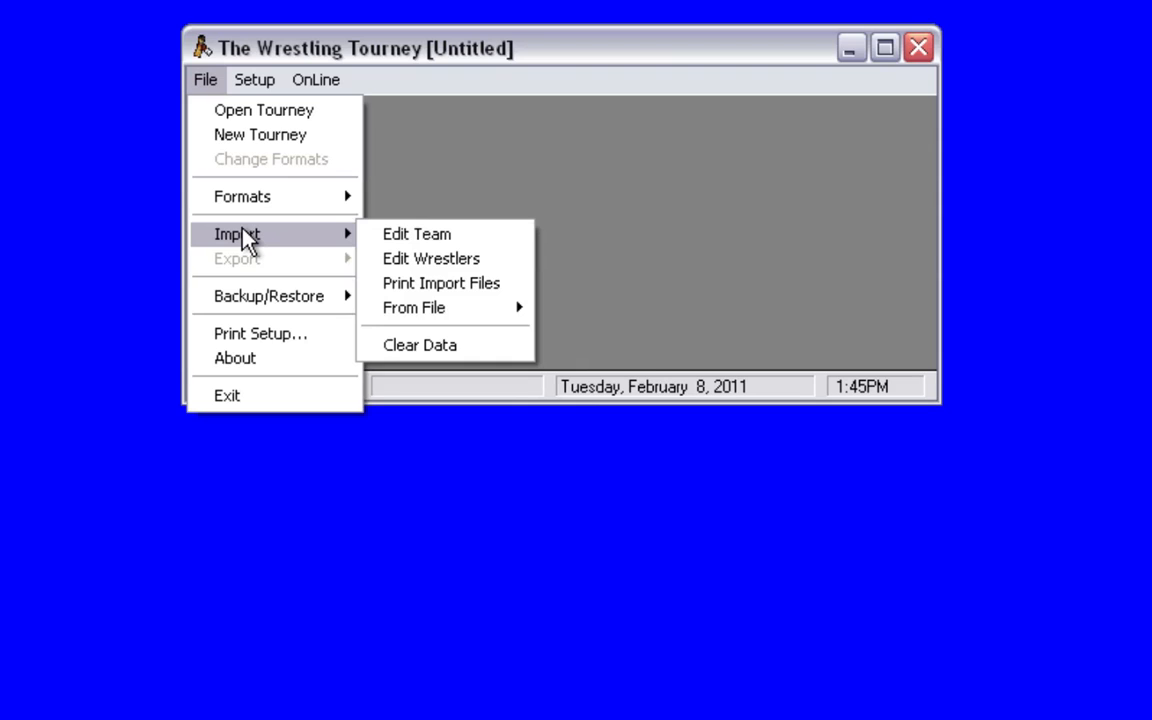
click(222, 136)
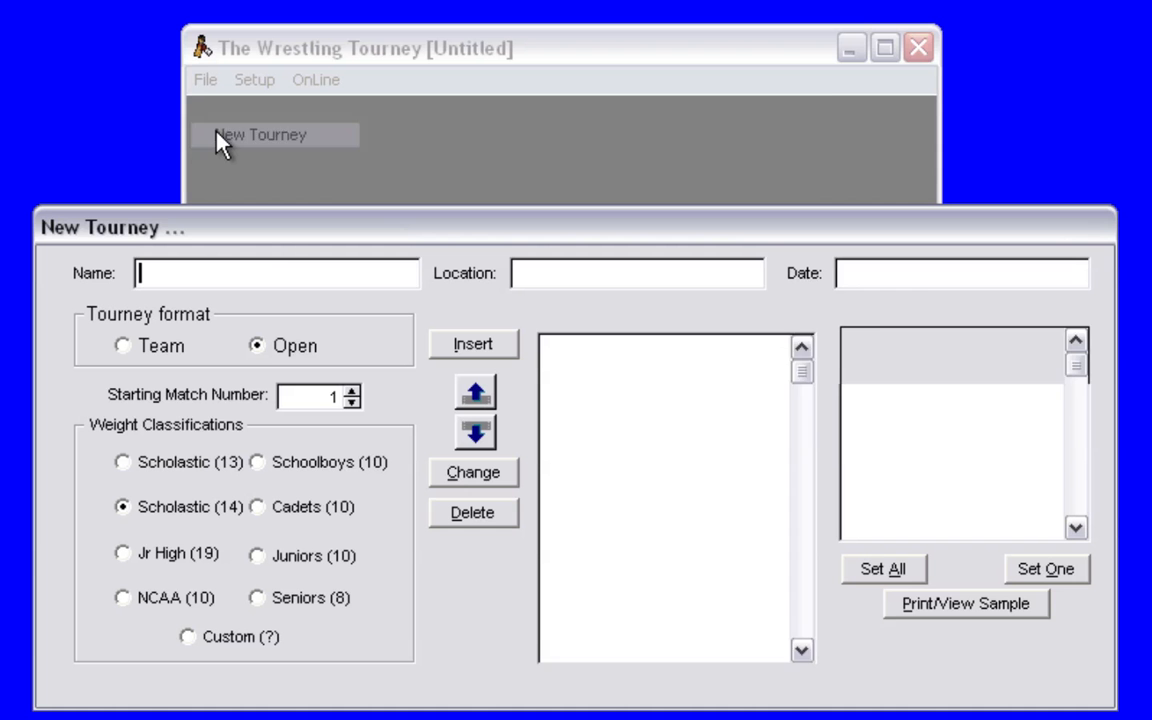
text(2)
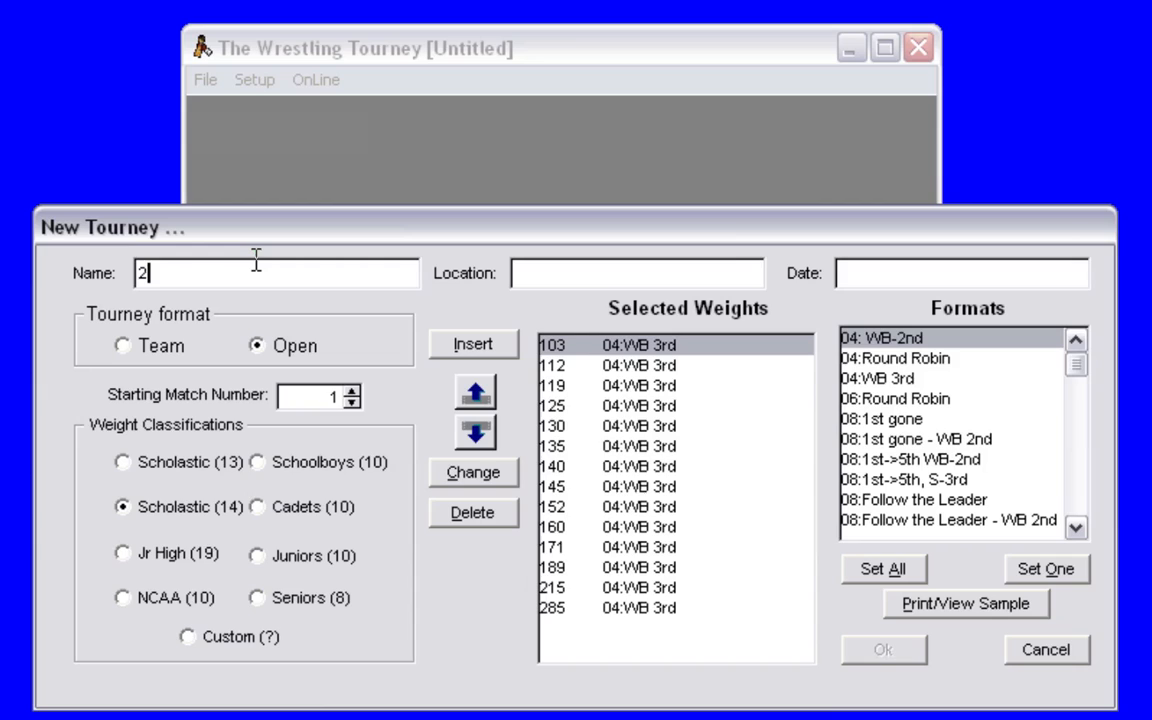
text(011 Regionals)
key(Tab)
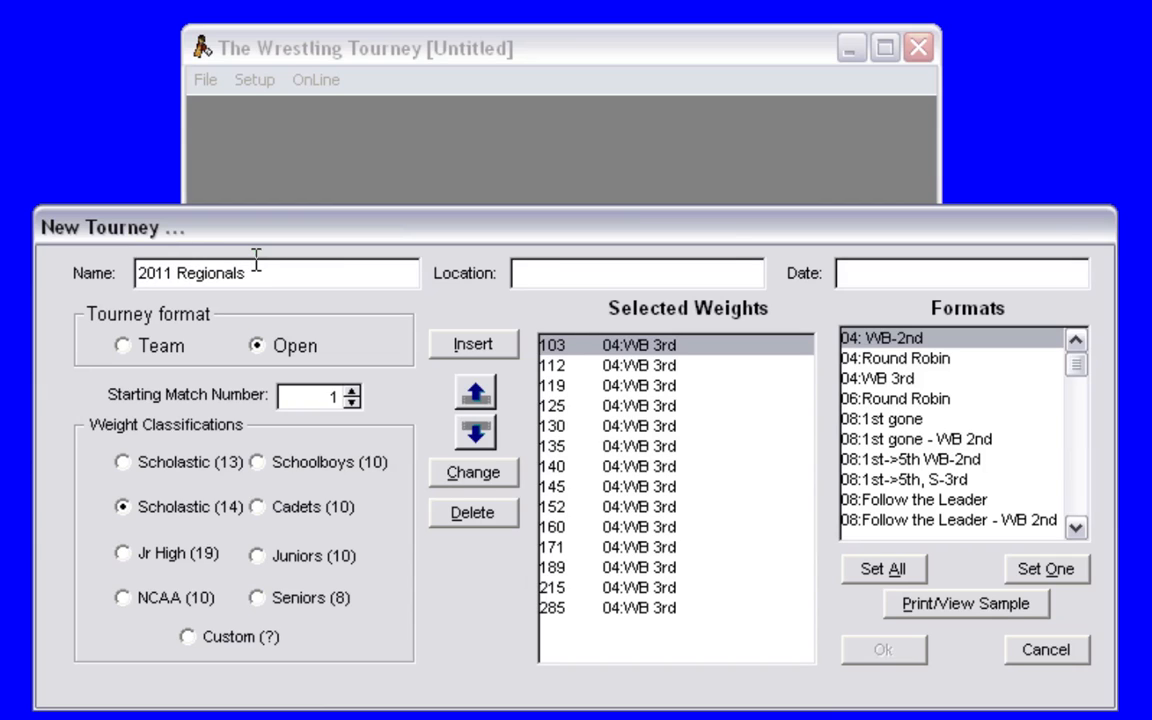
text(Reno)
key(Tab)
text(2/11/2011)
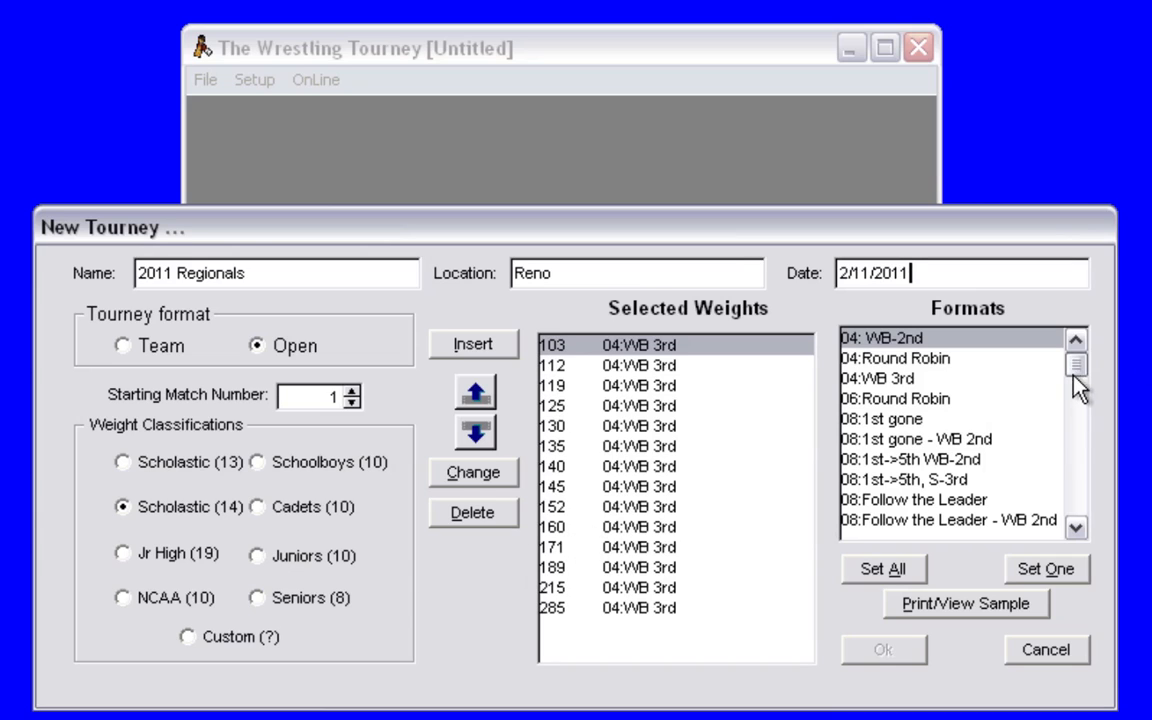
Step: Assign the 16:WB 3rd (Federation) format to all weight classes and create the tourney
drag(1075, 375, 1072, 524)
key(Down)
key(Down)
key(Down)
key(Down)
key(Down)
key(Down)
key(Down)
key(Down)
key(Down)
key(Down)
key(Down)
key(Down)
key(Down)
key(Down)
key(Down)
key(Down)
key(Down)
key(Down)
key(Down)
key(Down)
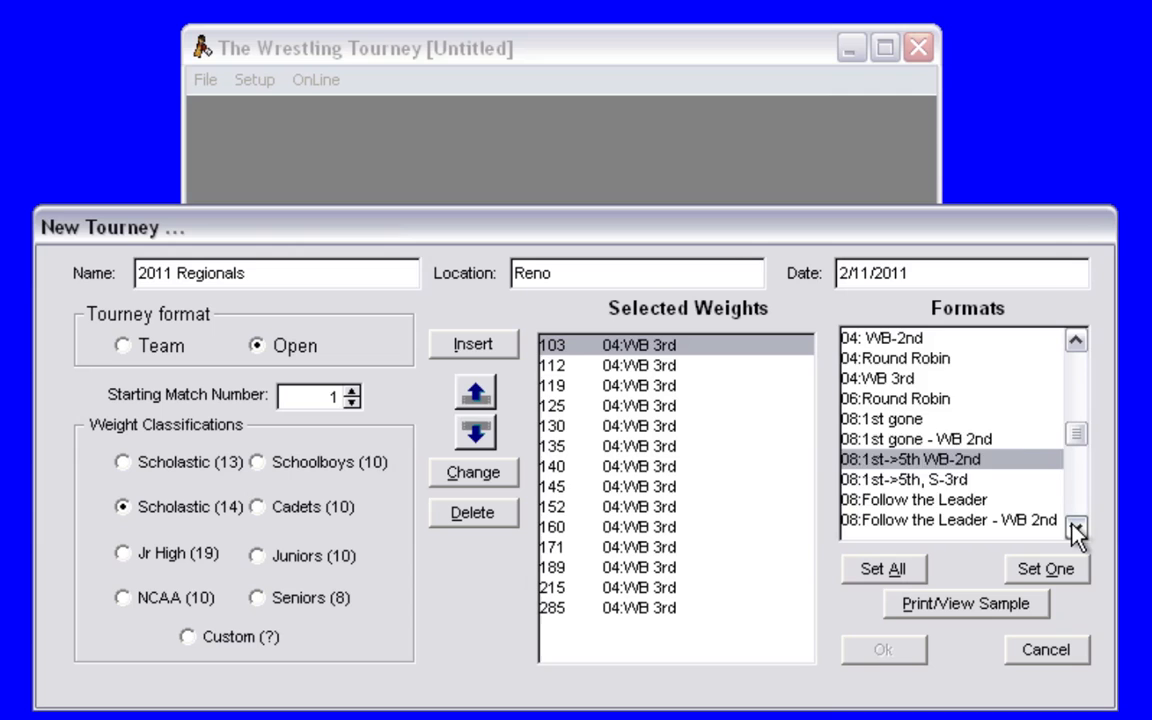
key(Down)
key(Down)
key(Down)
key(Down)
key(Down)
key(Down)
key(Down)
key(Down)
key(Down)
key(Down)
key(Down)
key(Down)
key(Down)
key(Down)
key(Down)
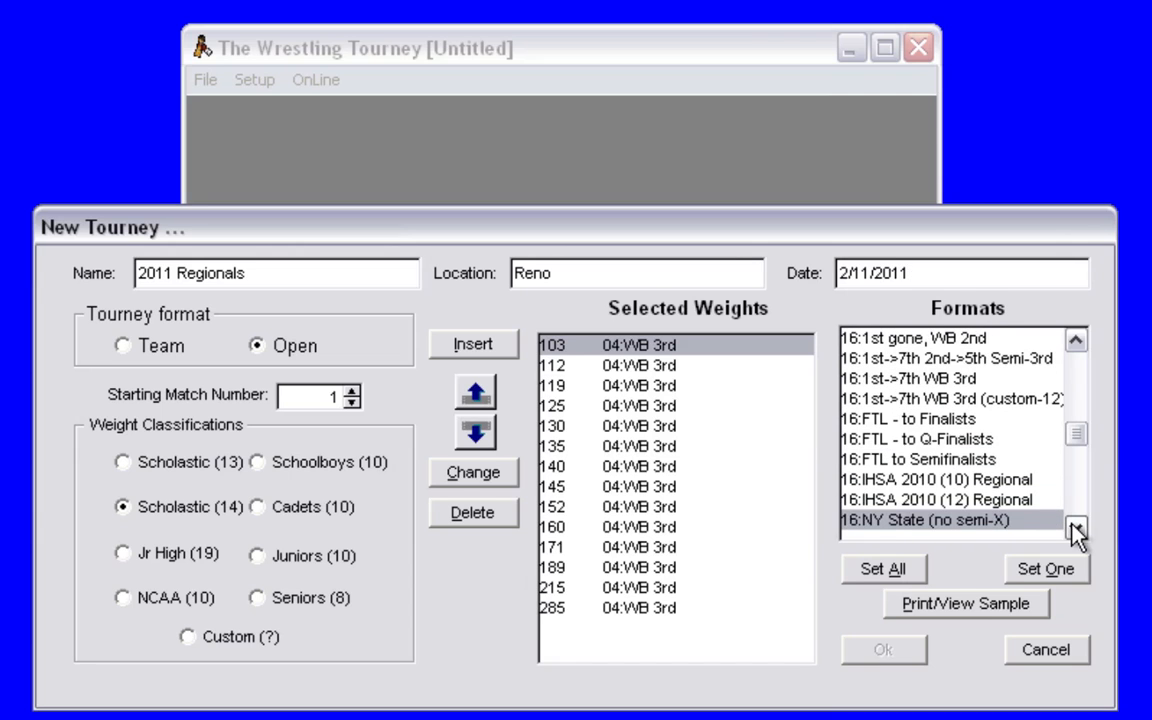
key(Down)
key(Down)
key(Down)
key(Down)
key(Down)
key(Down)
key(Down)
key(Down)
key(Down)
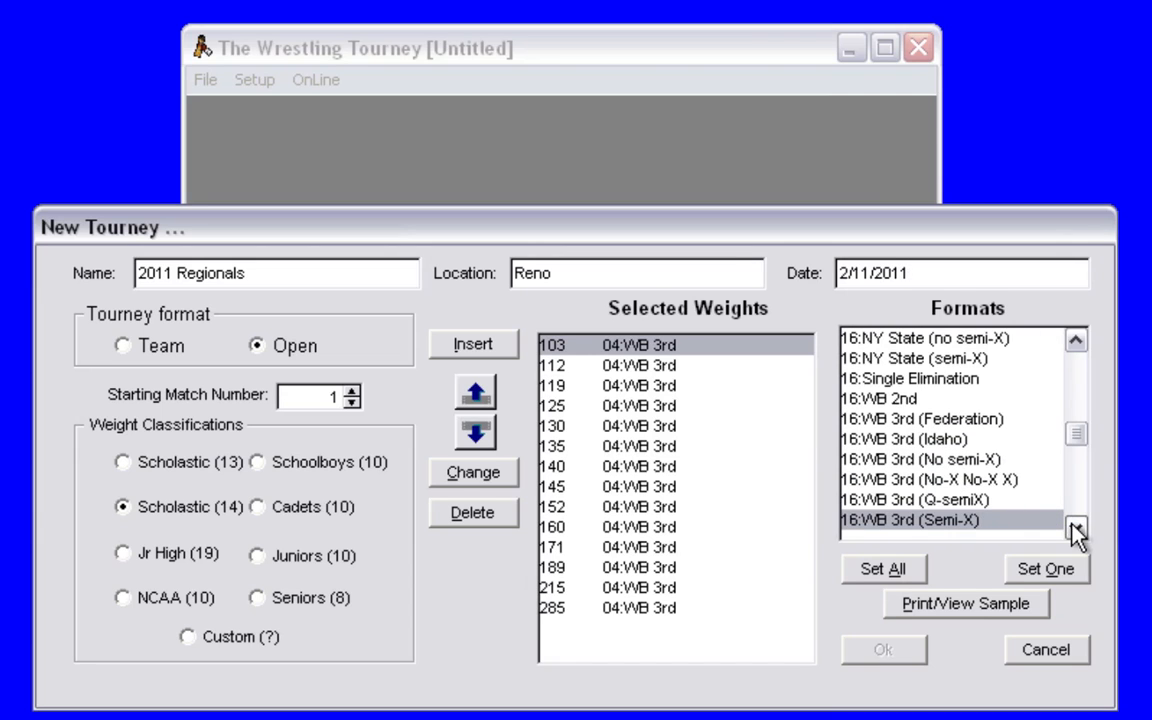
click(985, 420)
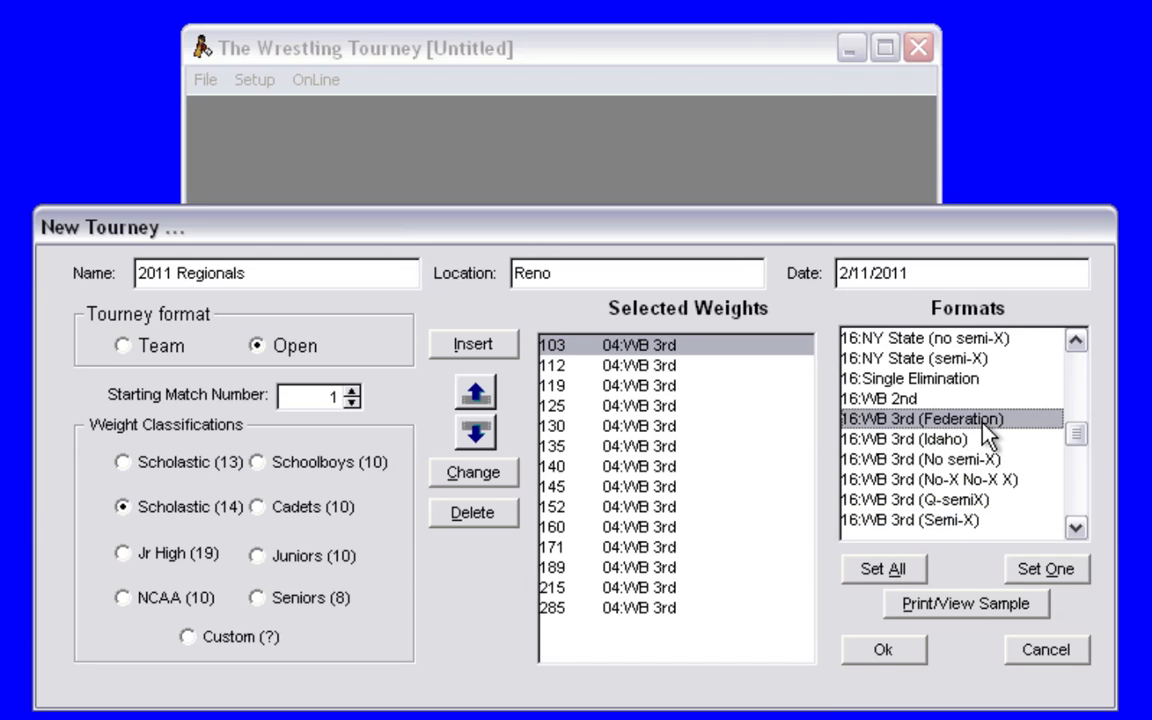
click(885, 569)
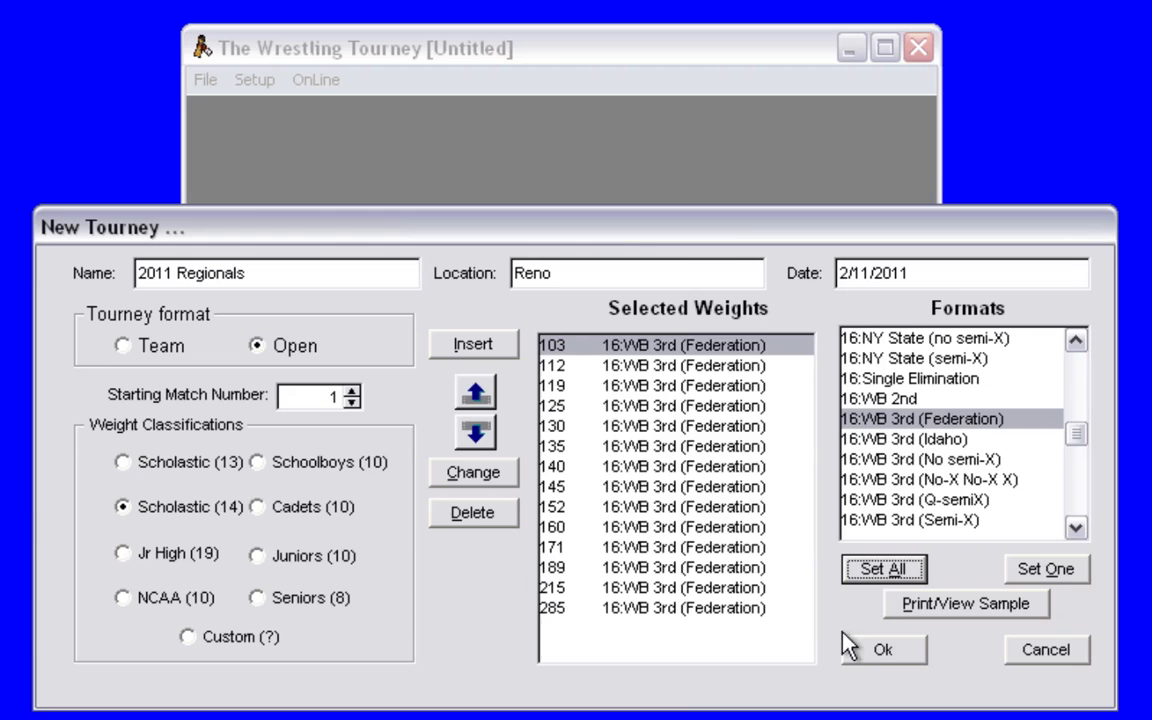
click(878, 651)
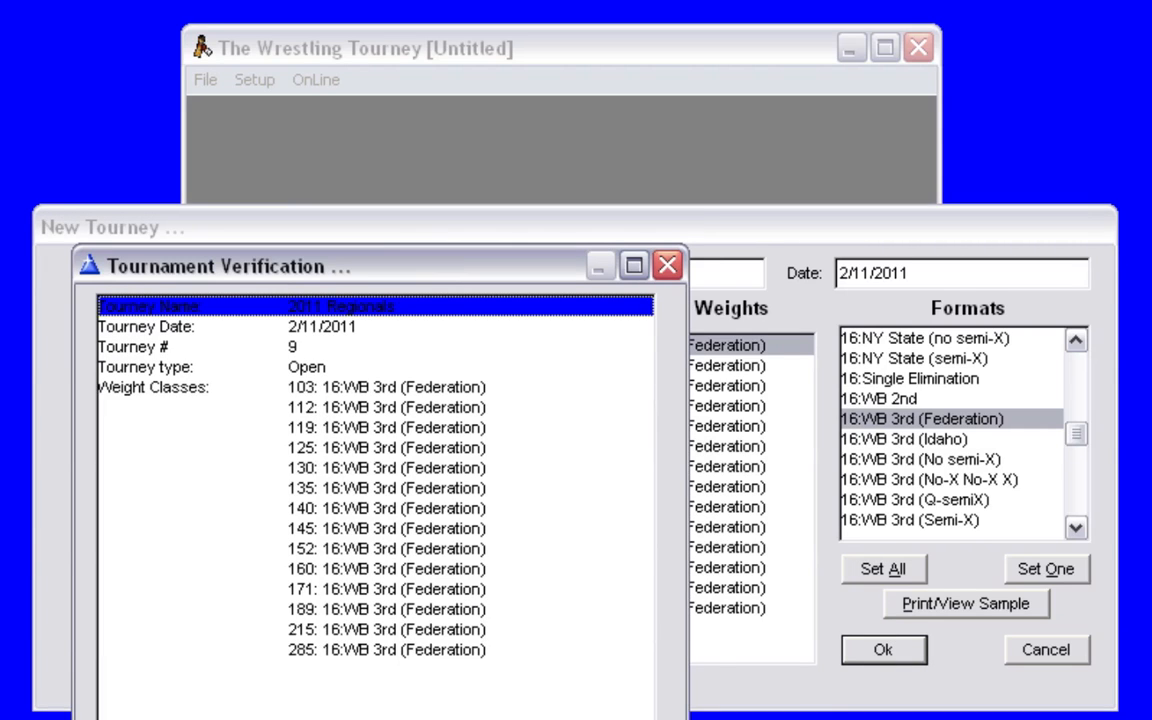
key(Return)
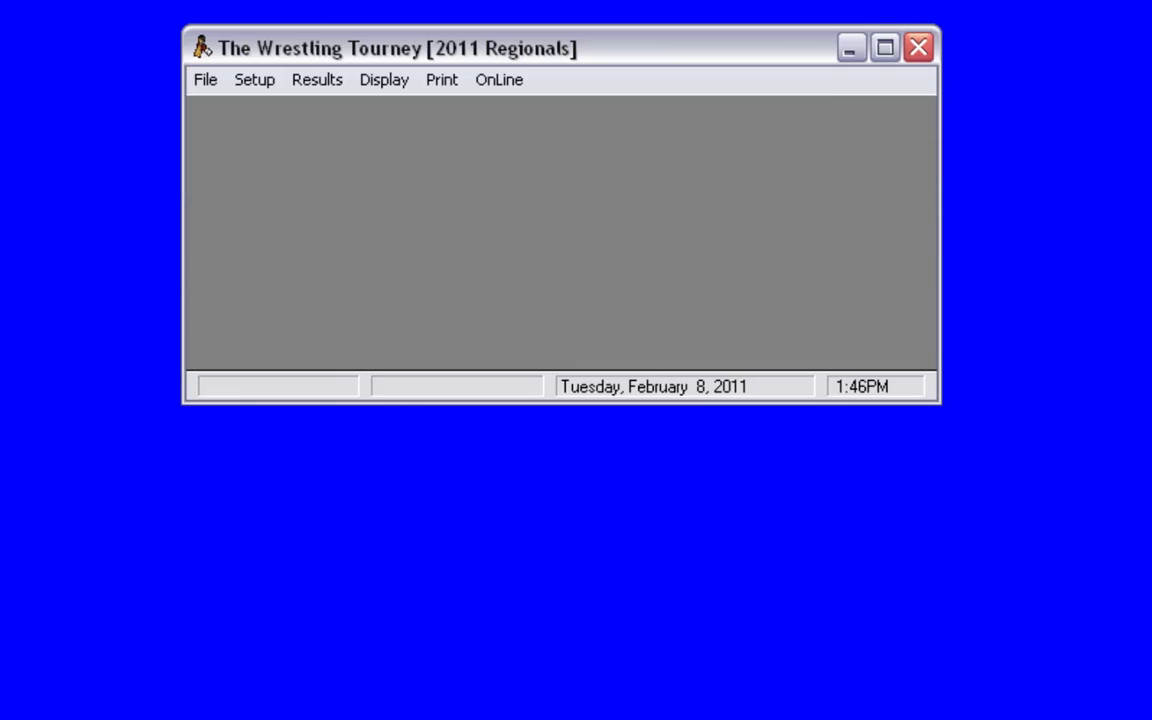
Step: Start a comma-delimited file import into the tourney with the Replace Existing Data option
click(256, 84)
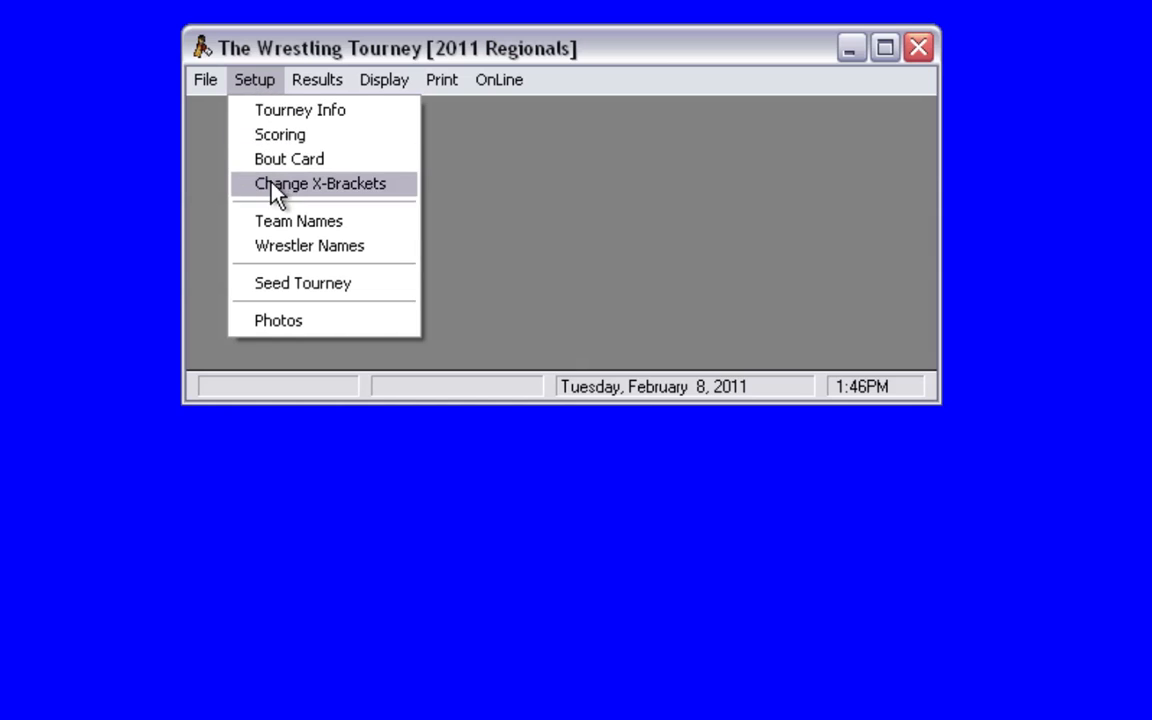
mouse_move(198, 88)
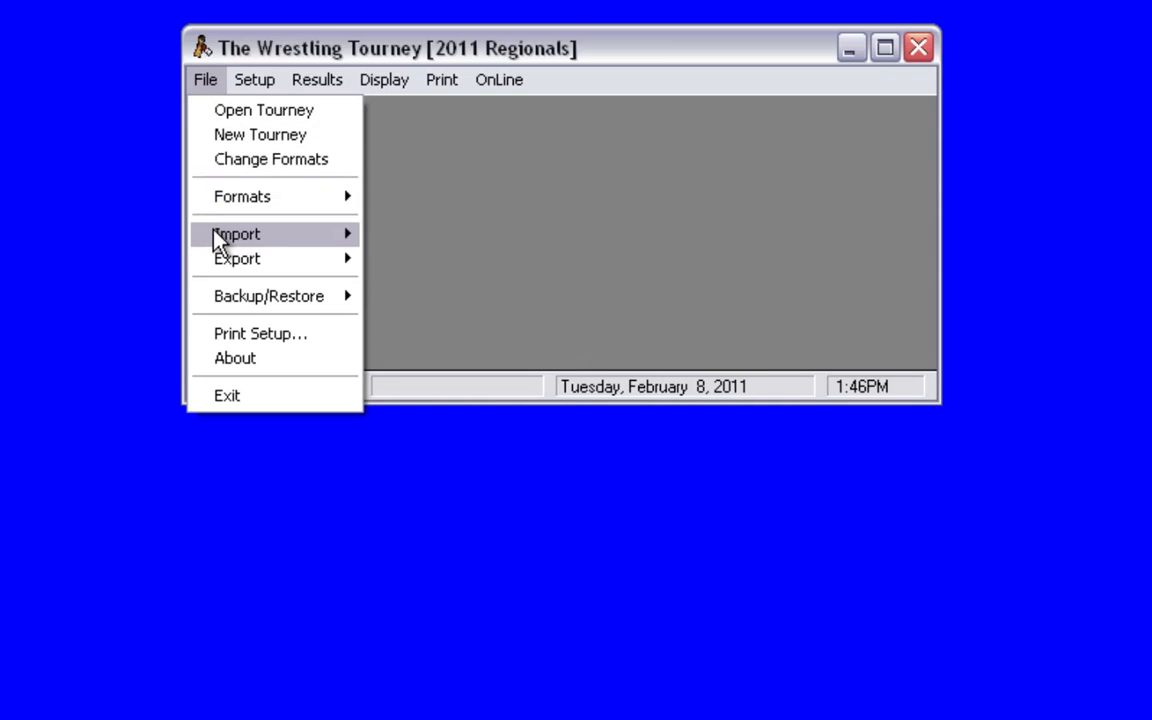
mouse_move(220, 240)
mouse_move(424, 314)
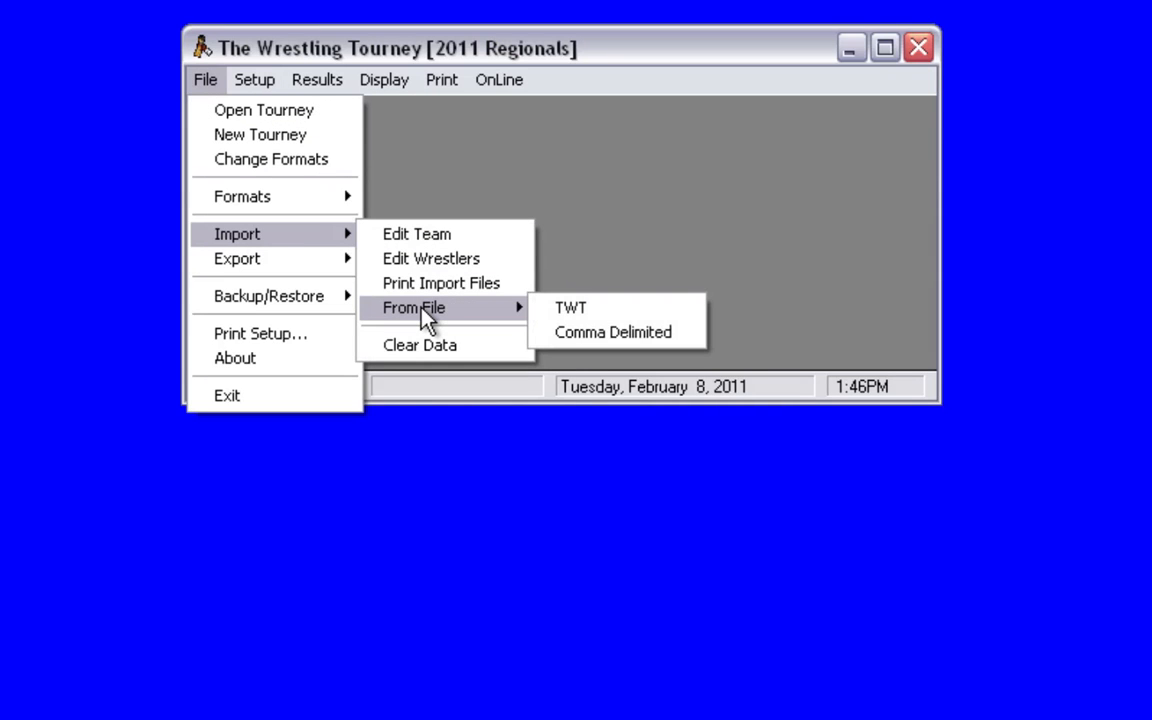
click(604, 336)
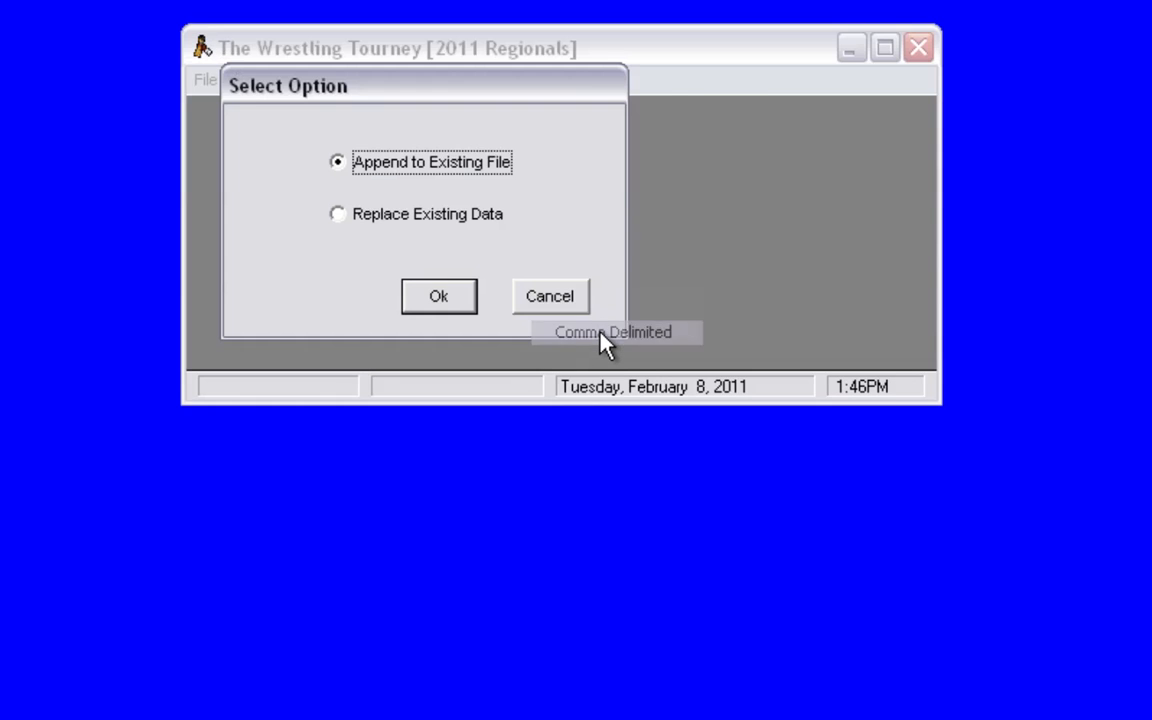
click(391, 227)
click(439, 298)
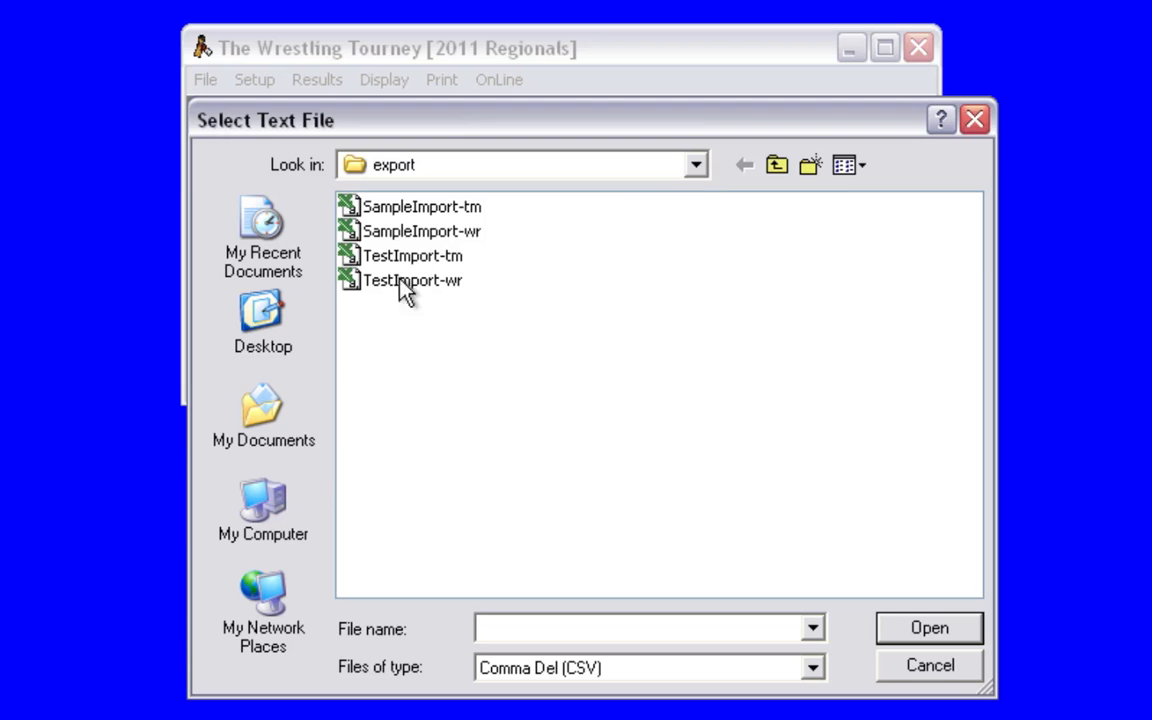
Step: Import the teams and wrestlers by choosing twt-online-tm from the Desktop, and dismiss the notice
click(275, 316)
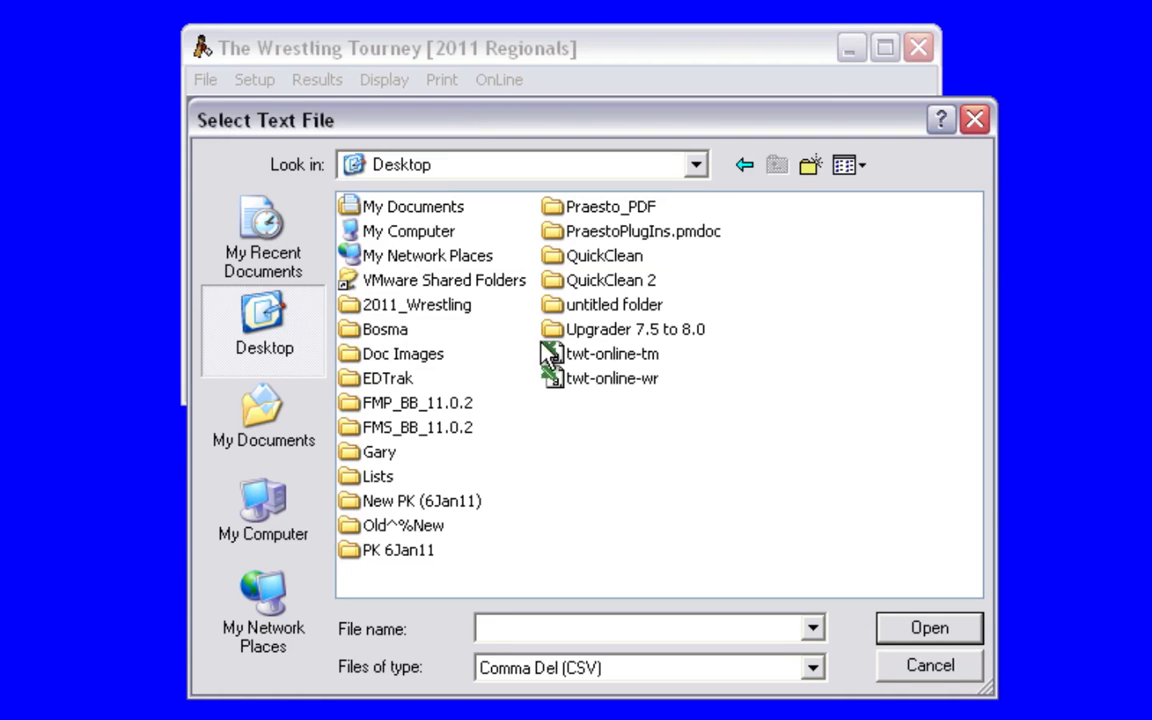
click(592, 355)
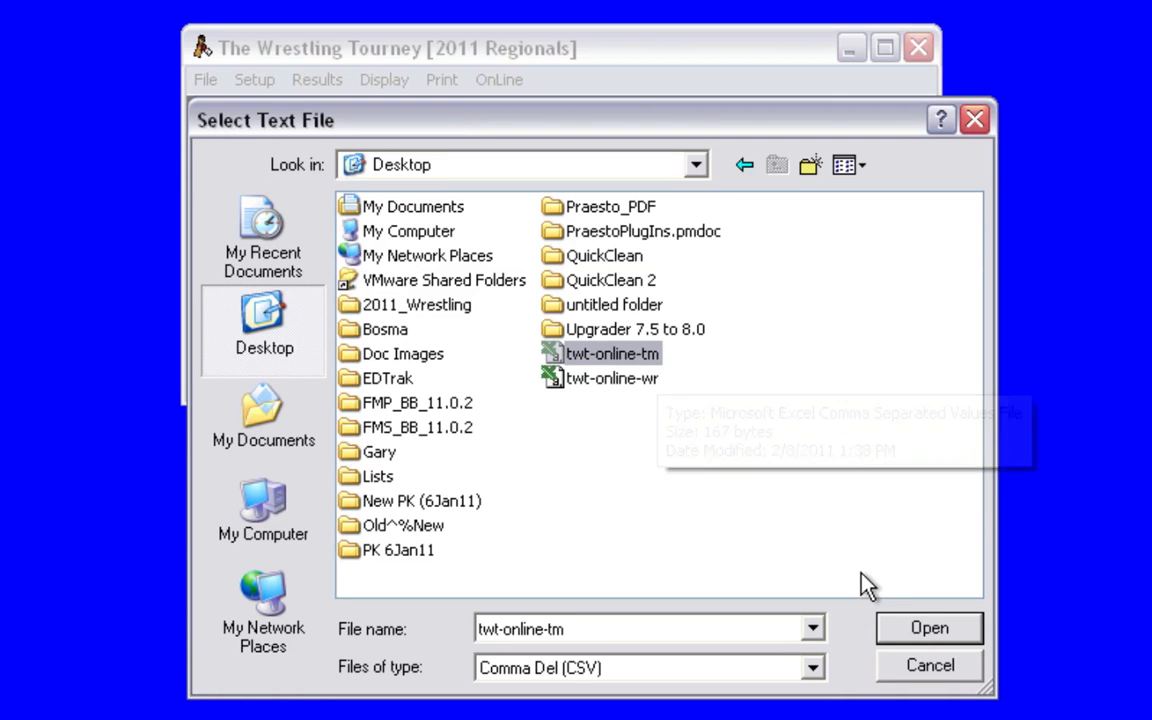
click(913, 632)
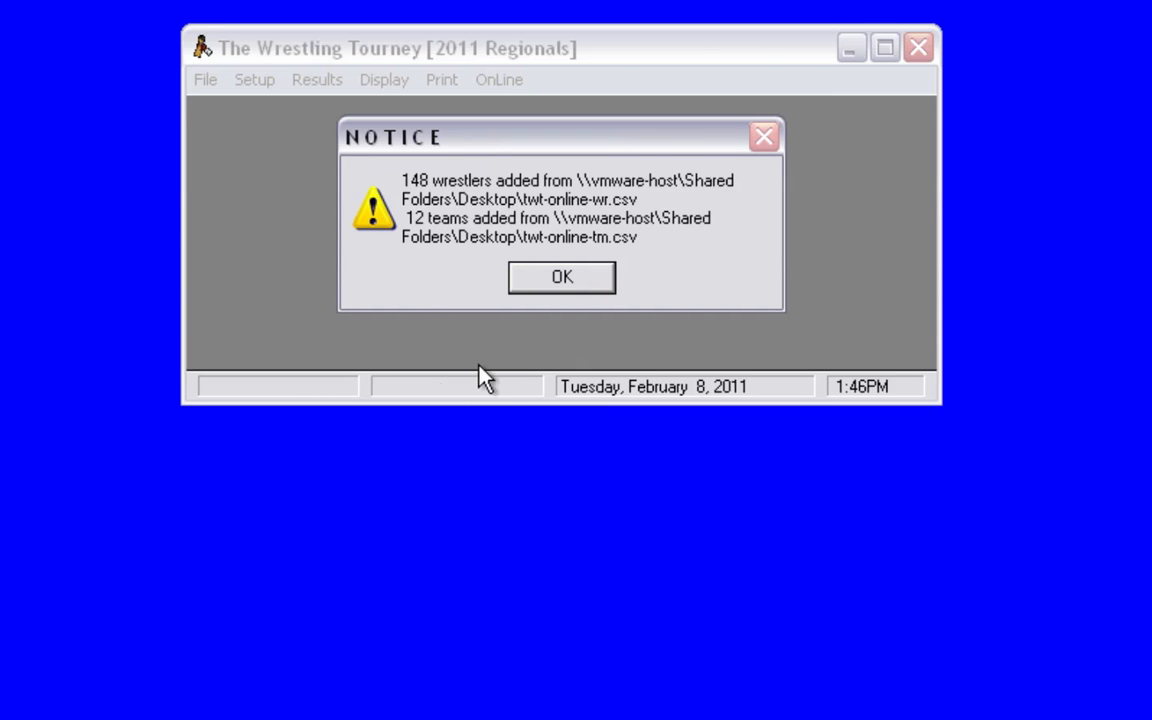
click(562, 278)
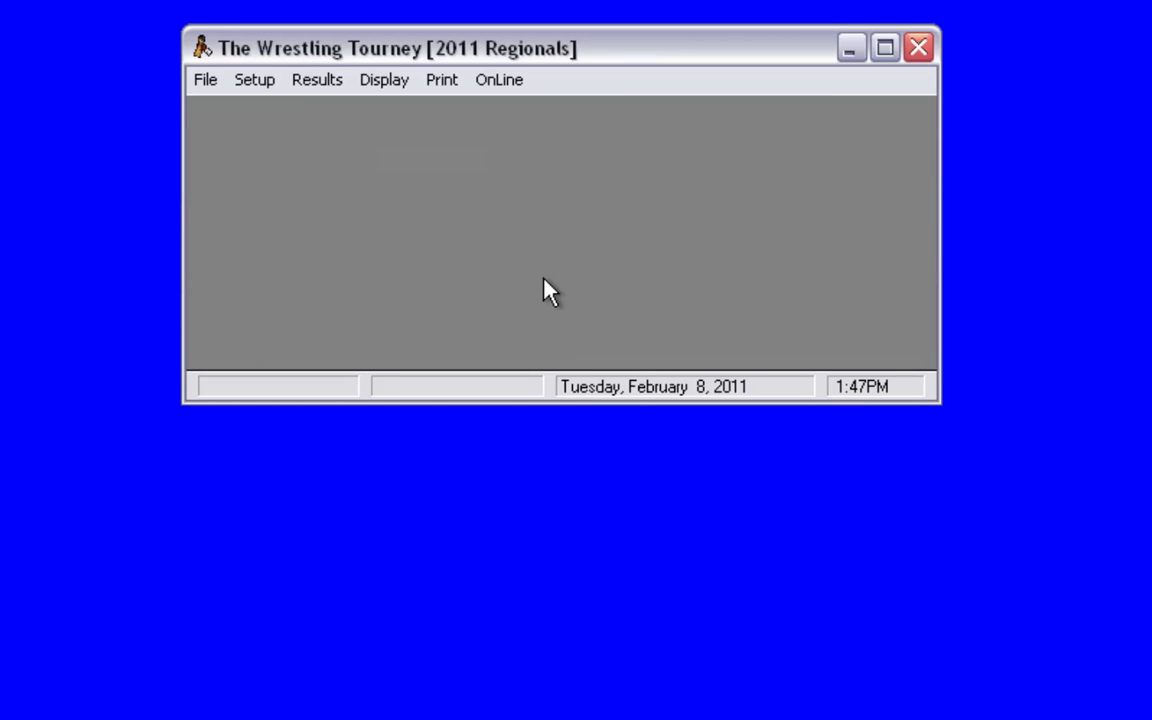
Step: Import all the listed teams, Bishop Manogue through Wooster, into the tournament's team names
click(250, 82)
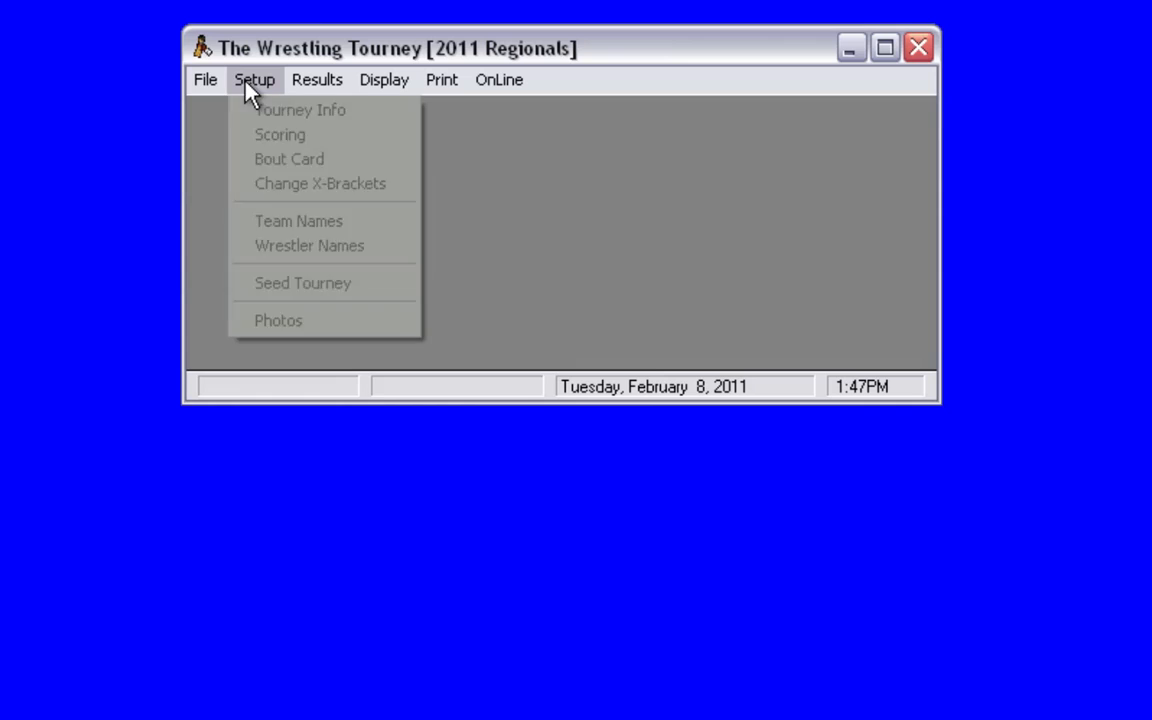
click(277, 226)
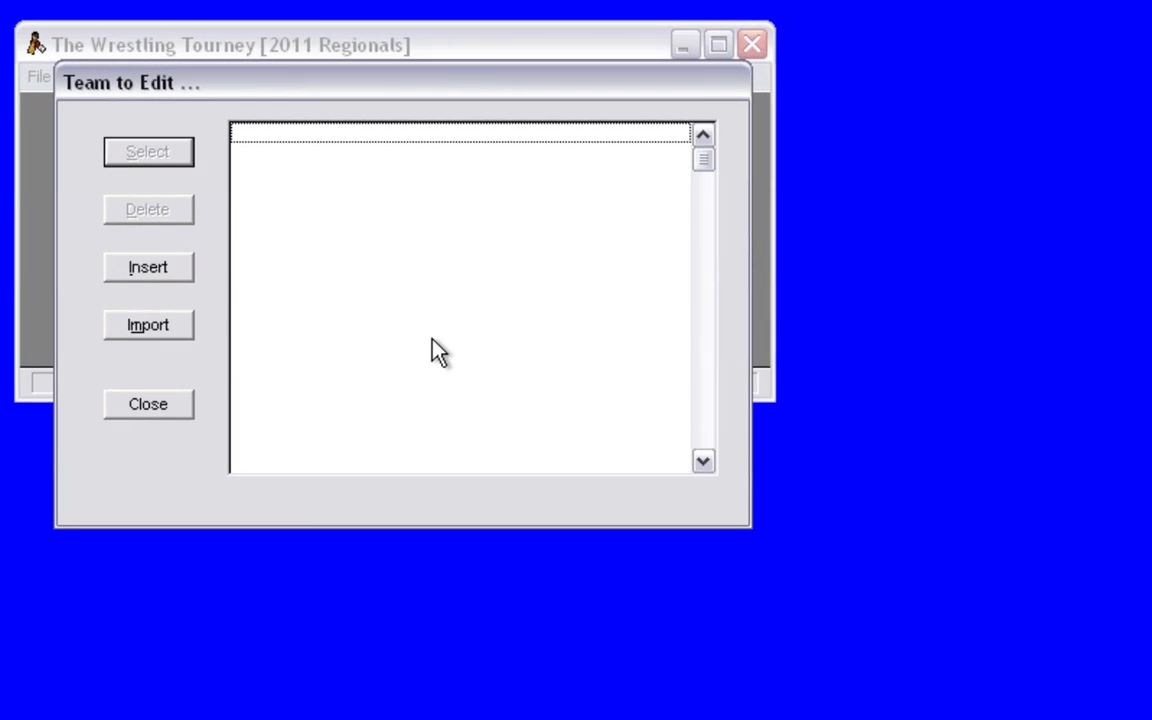
click(150, 326)
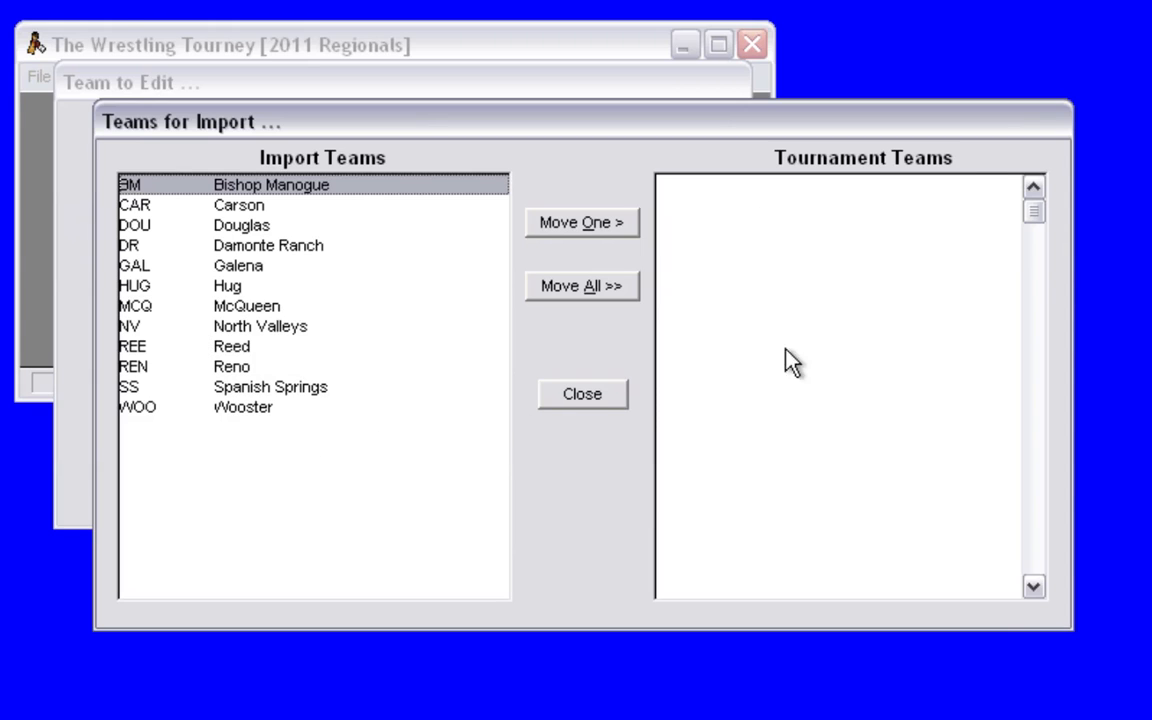
click(588, 292)
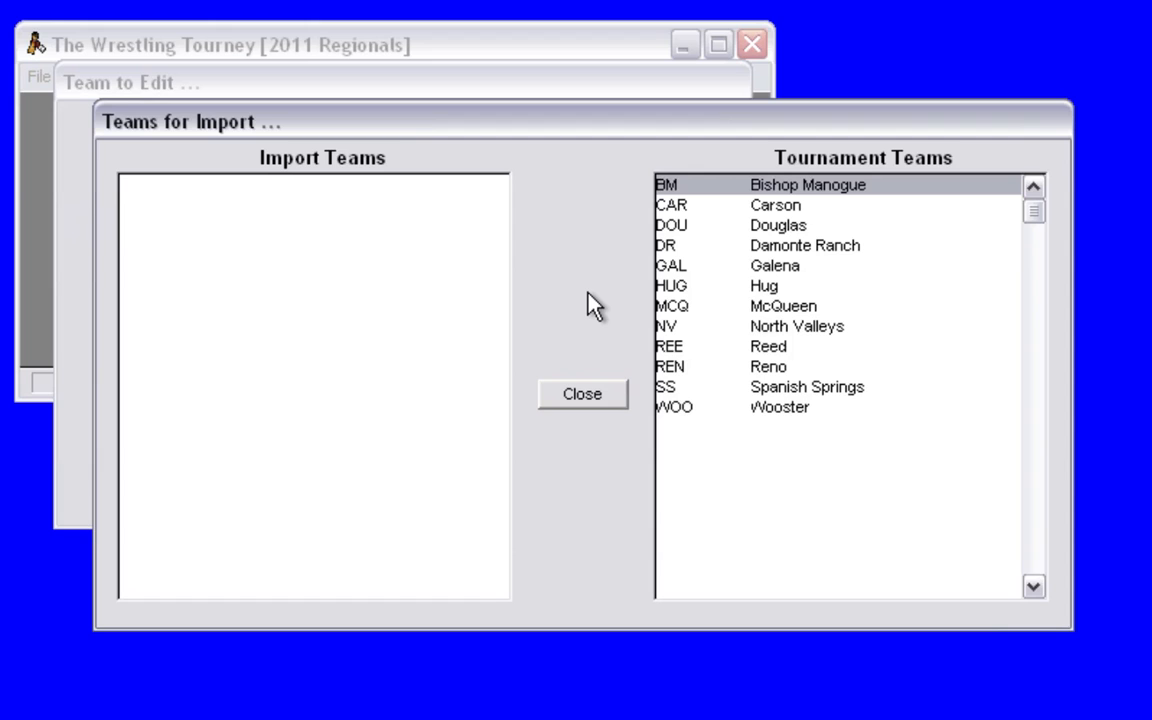
click(583, 395)
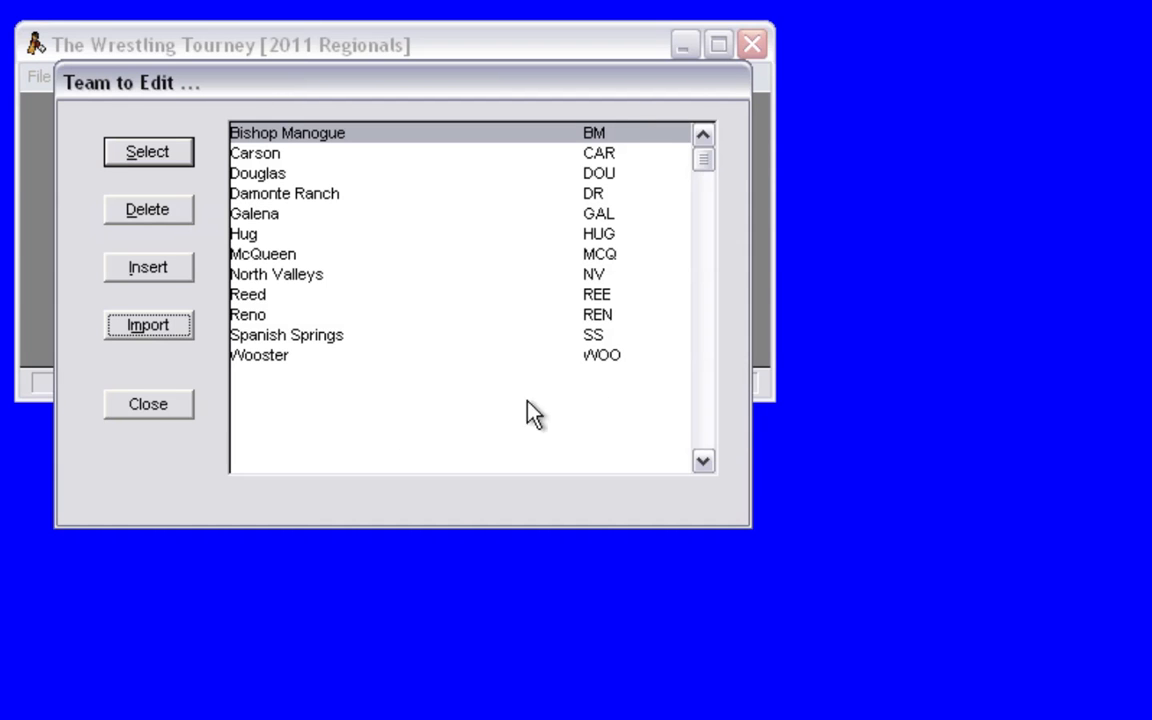
click(152, 410)
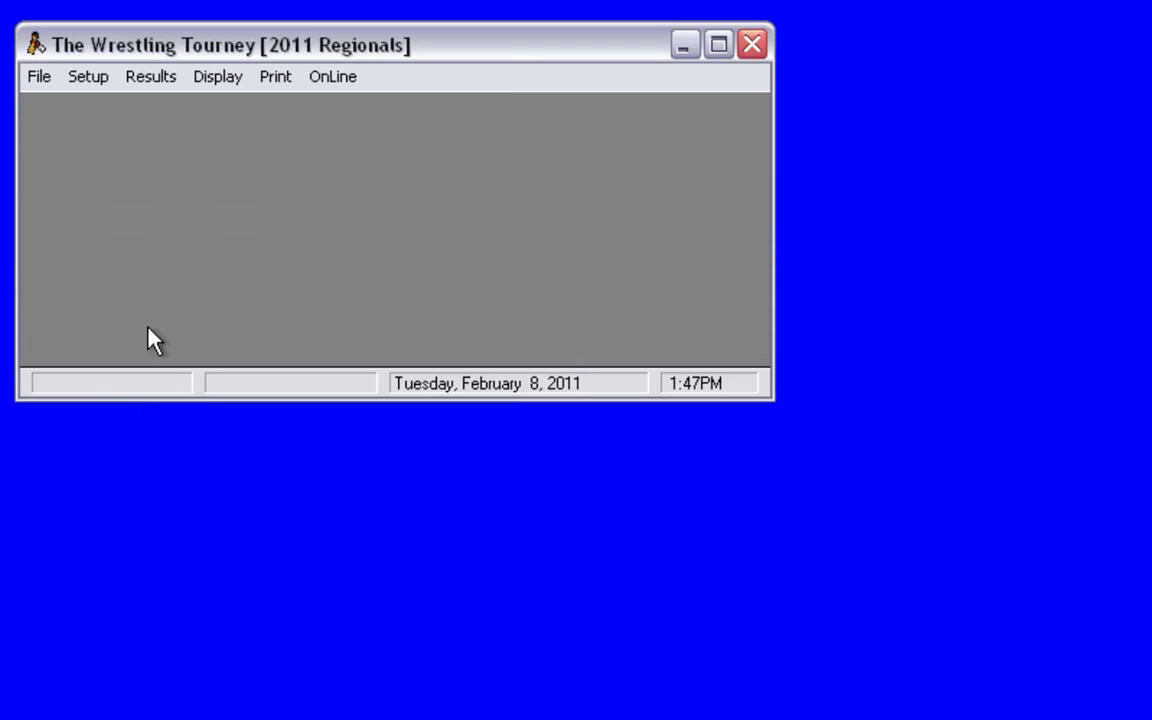
Step: Import every 103-weight wrestler from the import names into the tournament's 103 weight class
click(90, 78)
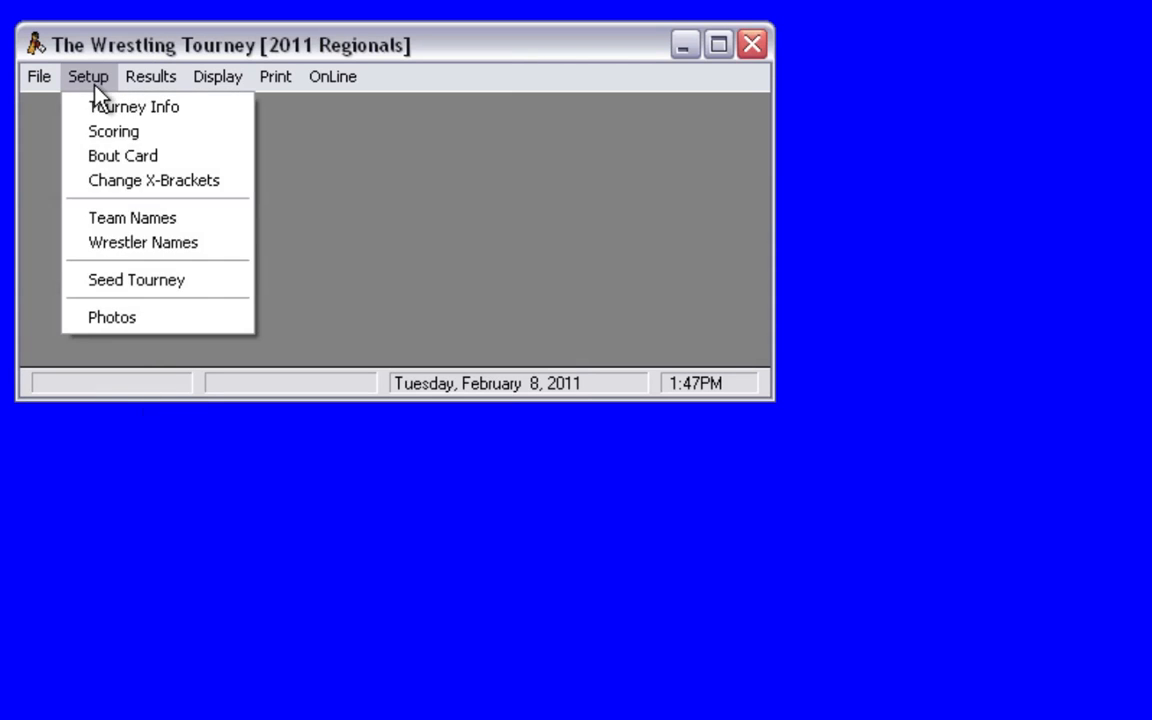
click(107, 243)
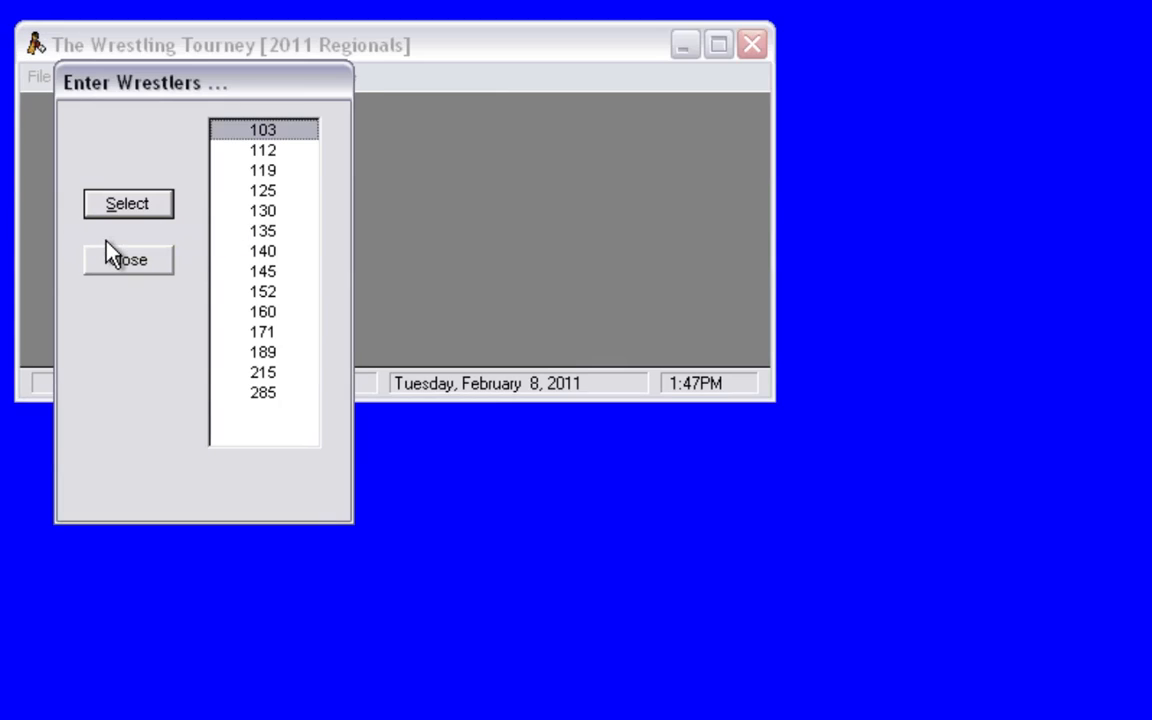
click(160, 203)
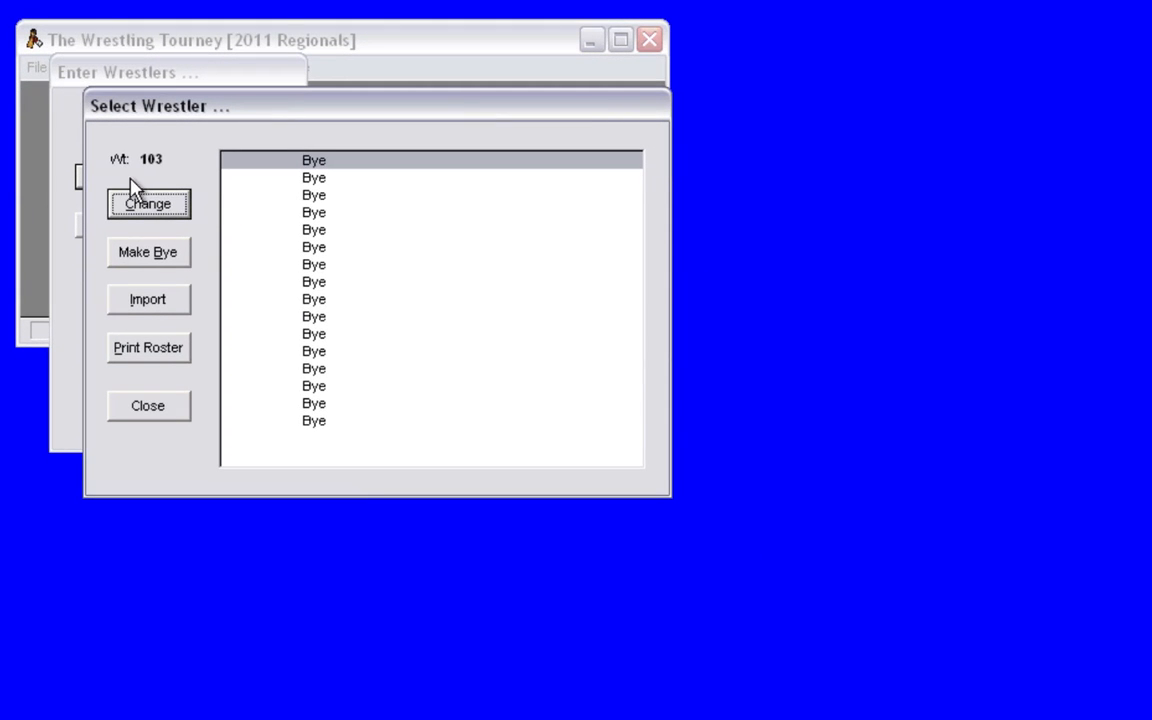
click(152, 308)
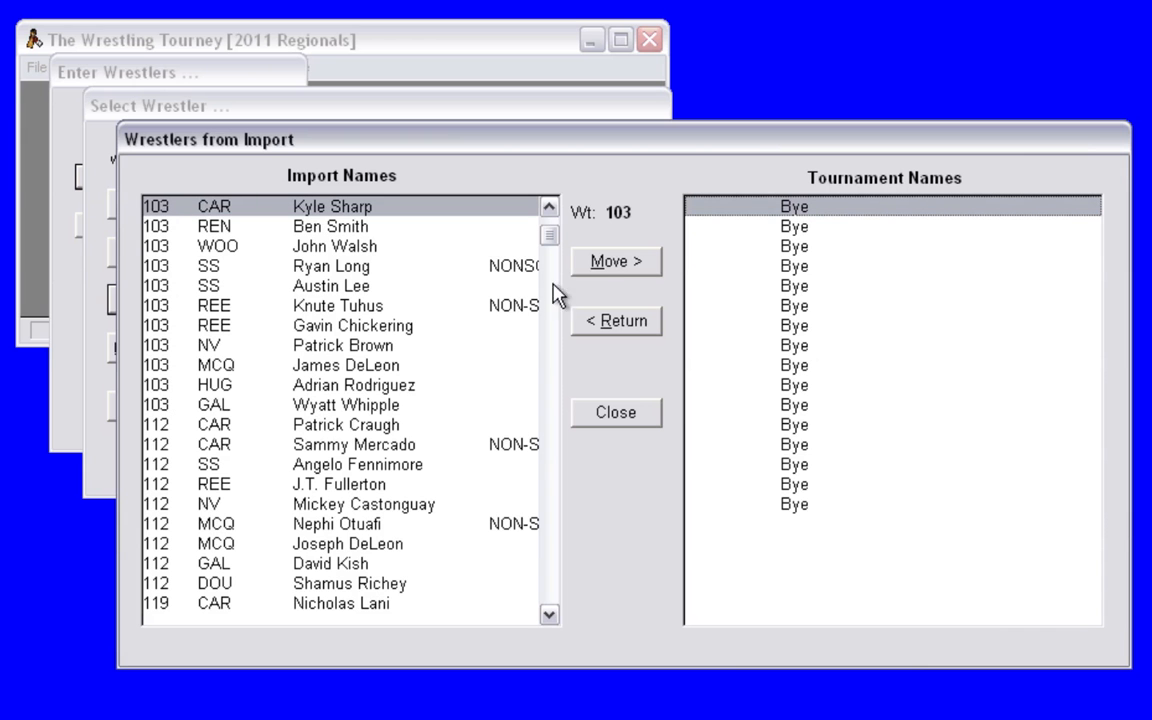
click(597, 270)
click(597, 270)
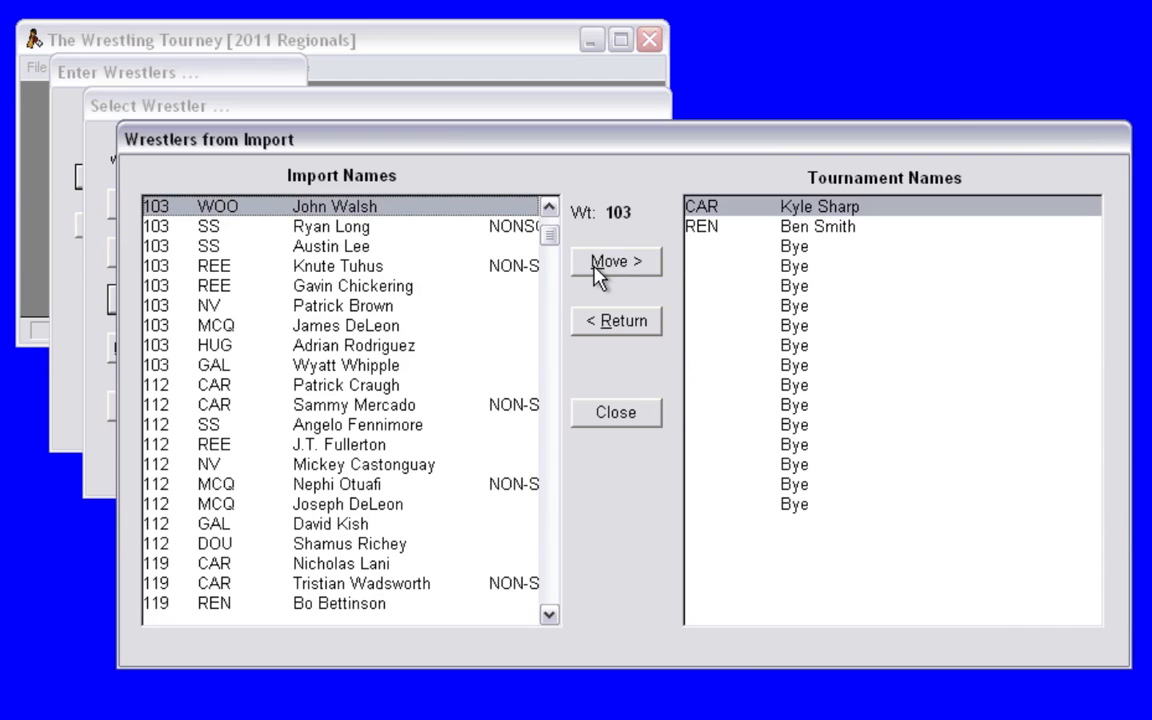
click(597, 270)
click(597, 270)
click(597, 270)
click(597, 270)
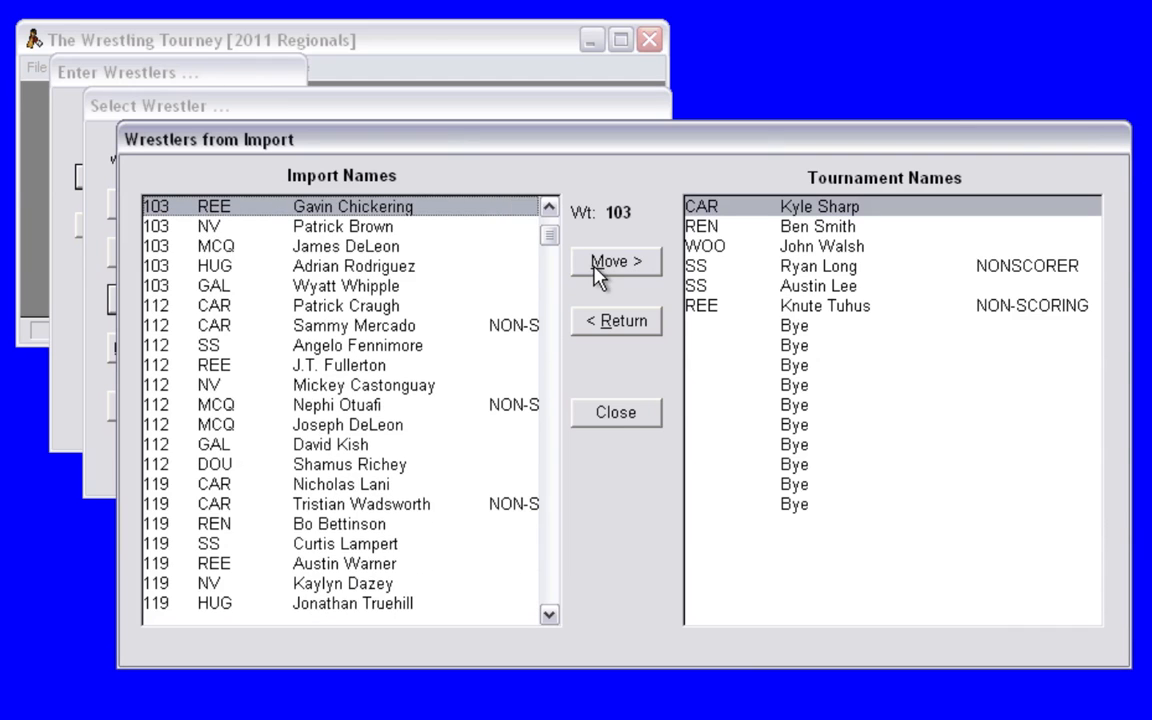
click(597, 270)
click(597, 270)
click(597, 270)
click(597, 270)
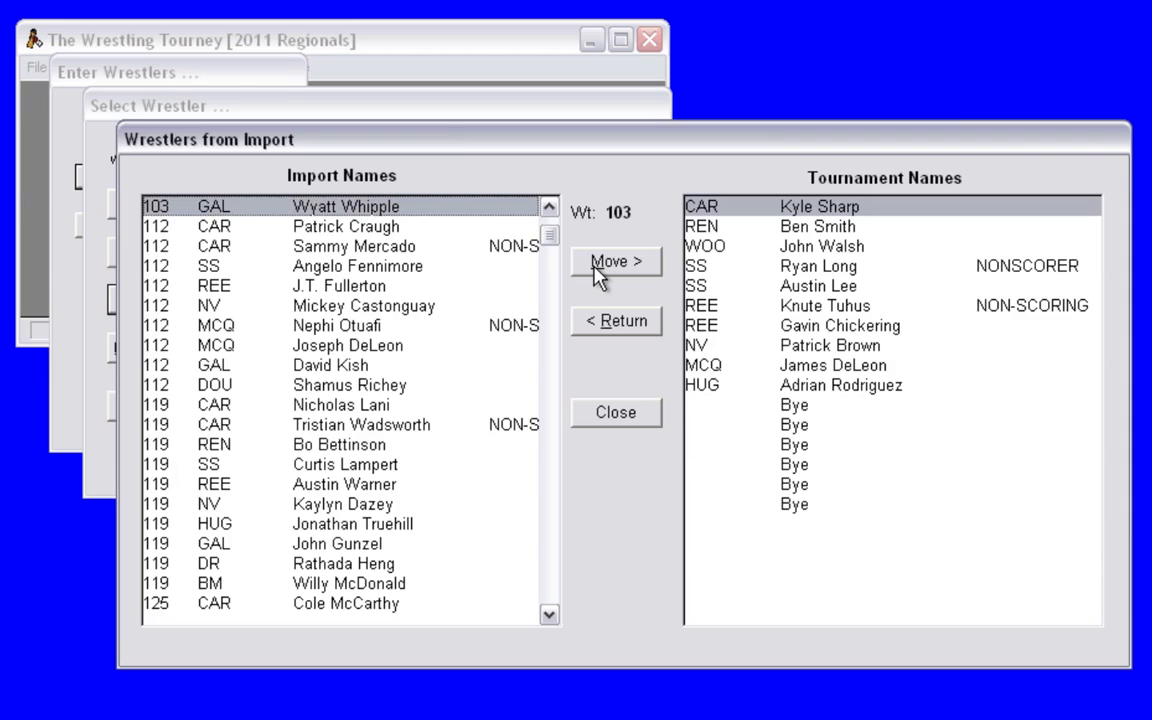
click(597, 270)
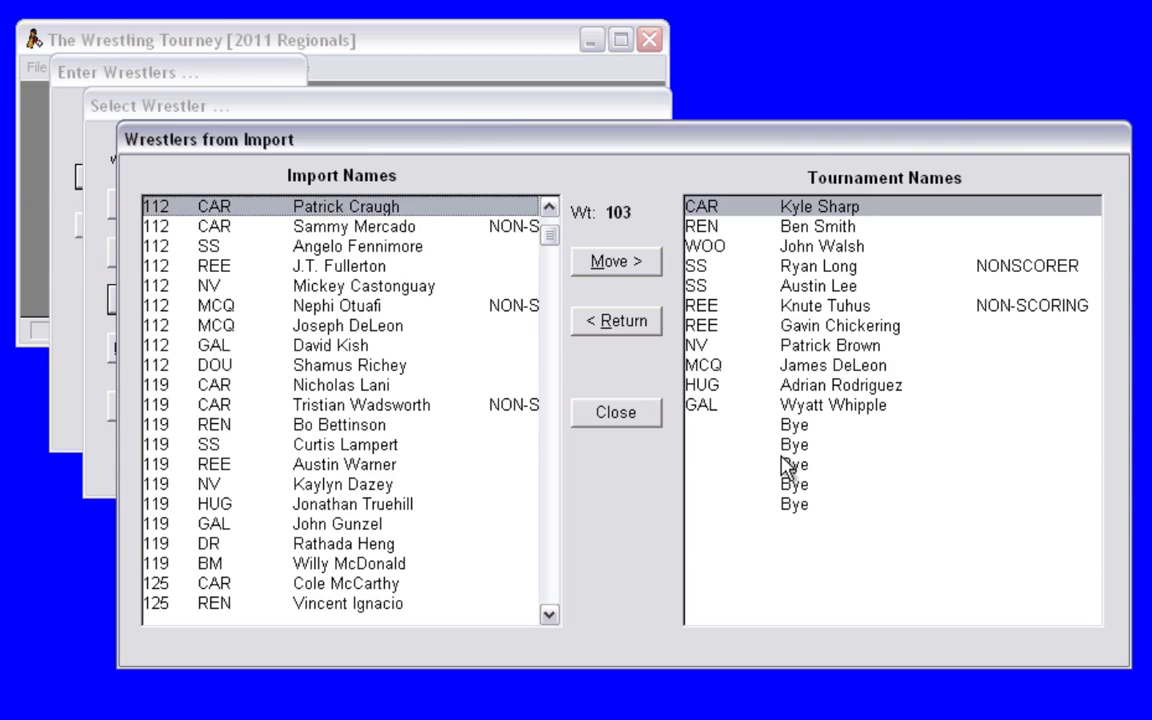
click(616, 416)
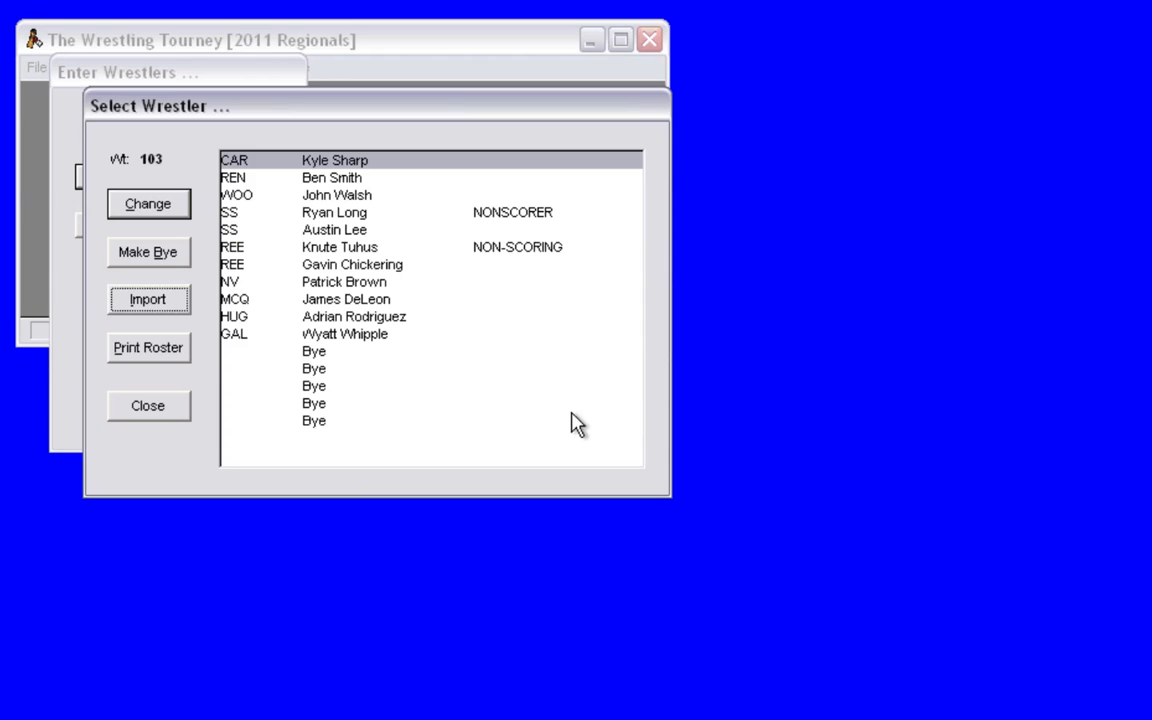
click(140, 415)
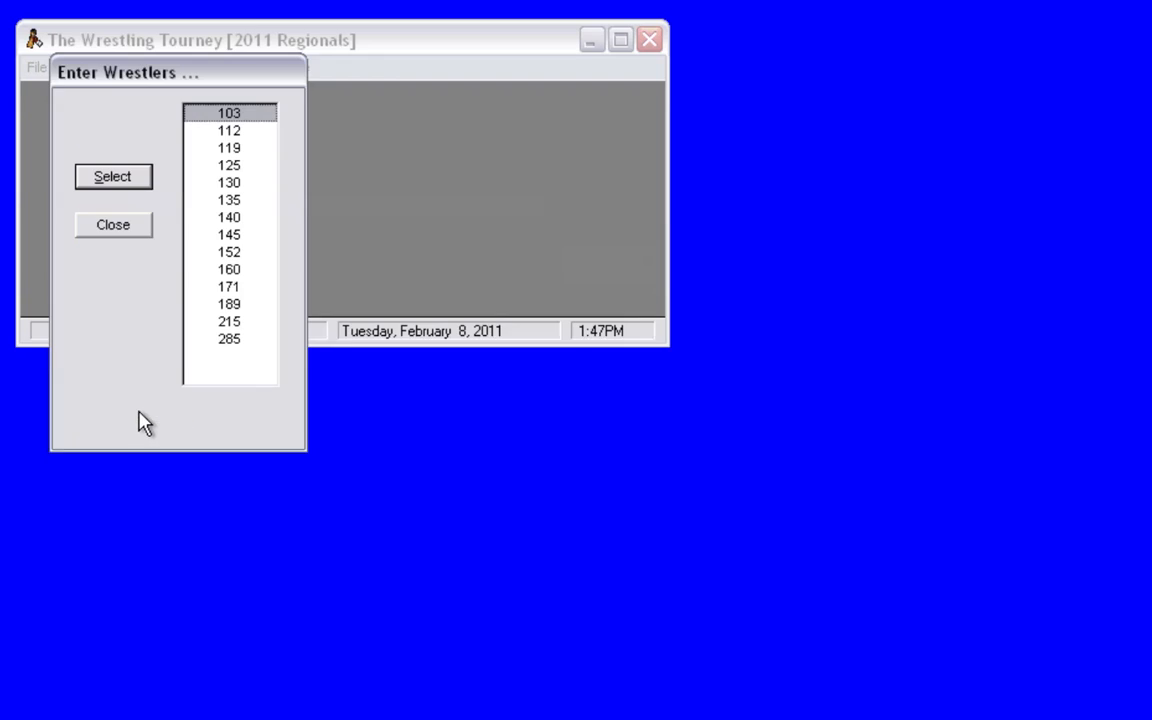
Step: Import every 112-weight wrestler from the import names into the tournament's 112 weight class
click(216, 134)
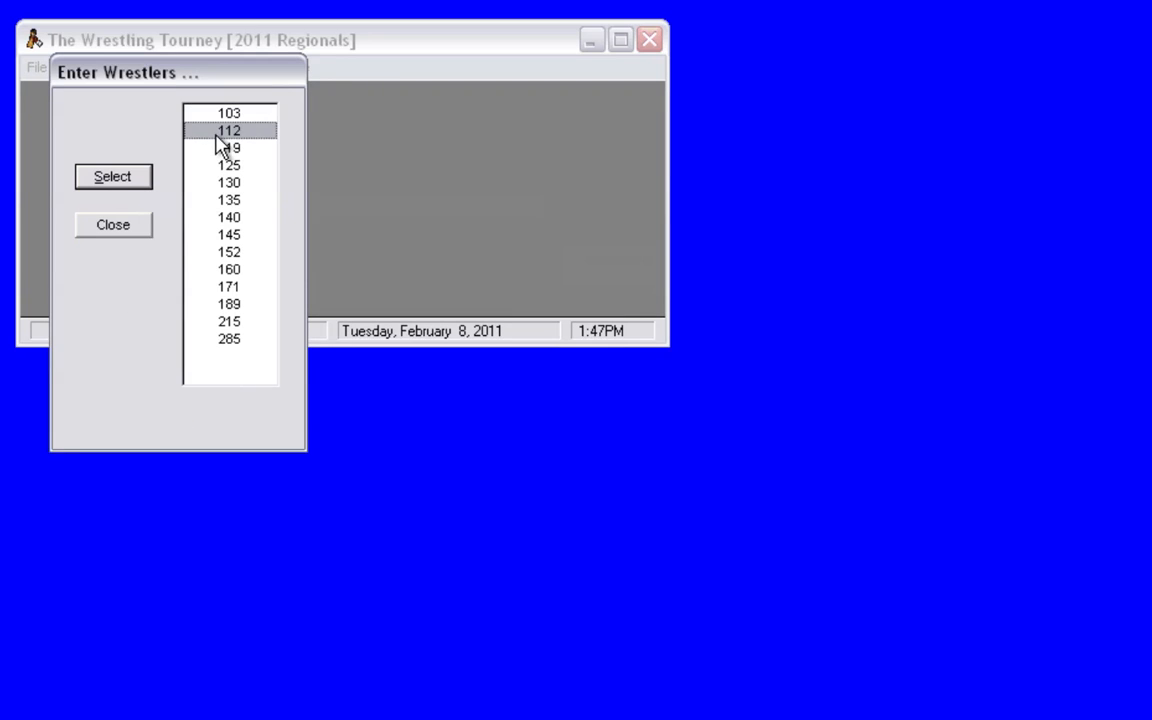
click(119, 185)
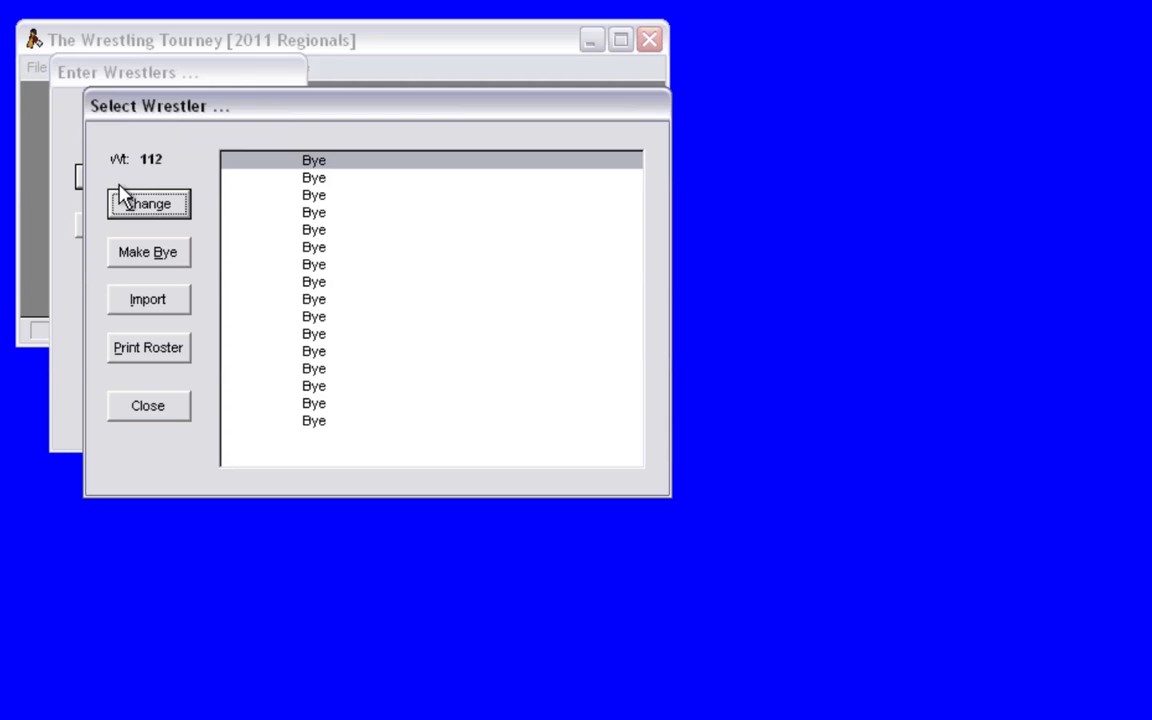
click(148, 302)
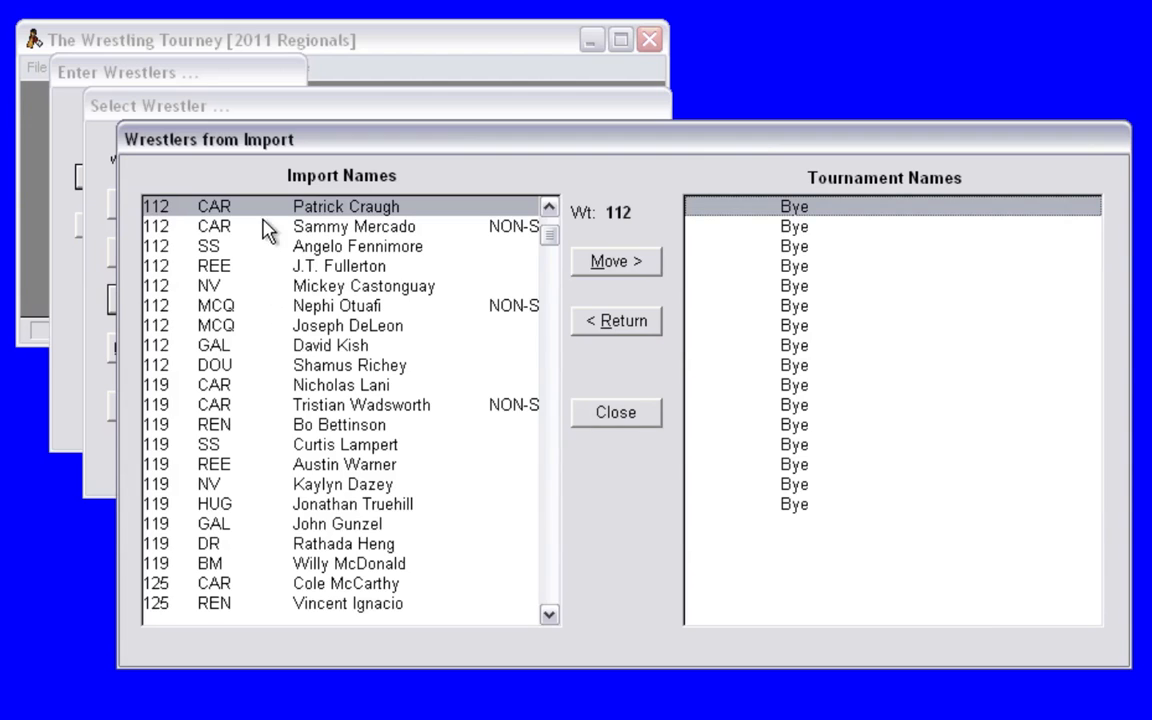
click(620, 270)
click(620, 270)
click(620, 270)
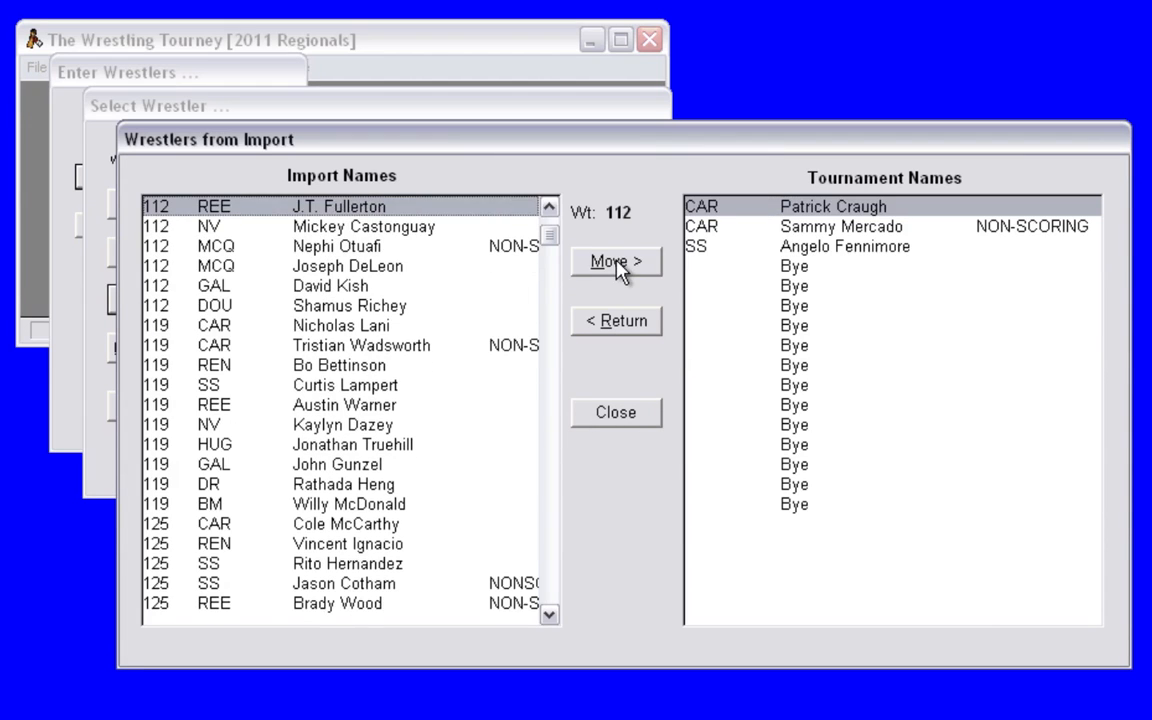
click(620, 270)
click(620, 270)
click(620, 270)
click(620, 270)
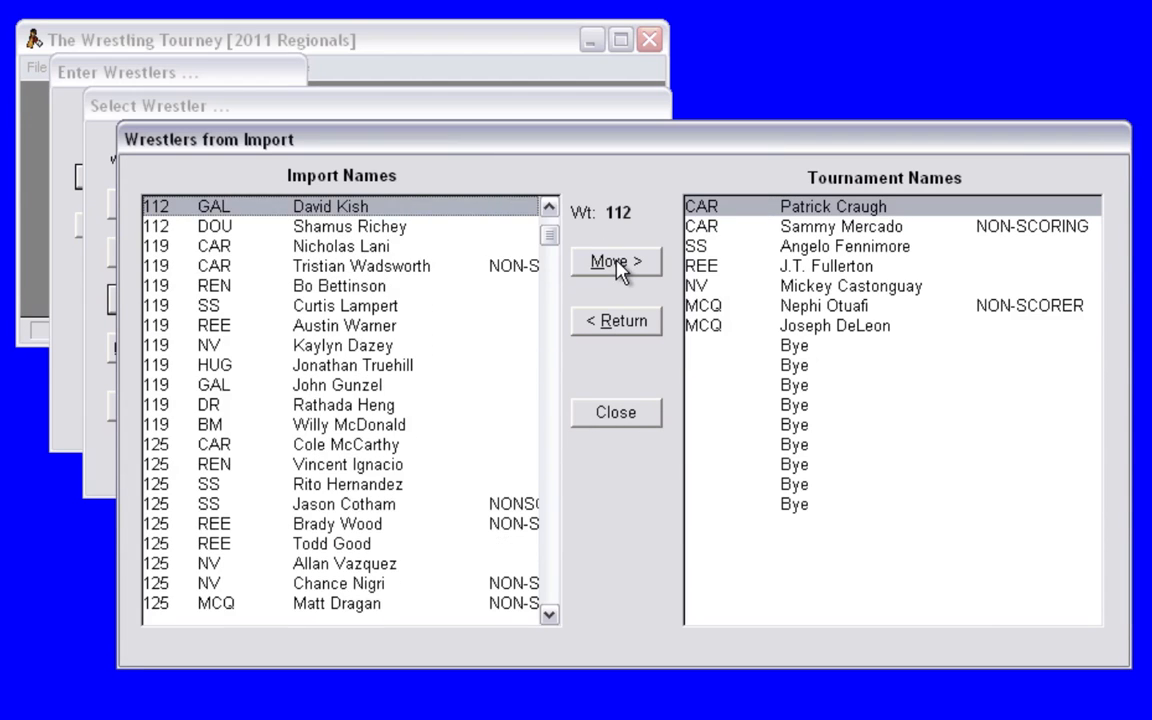
click(620, 270)
click(618, 266)
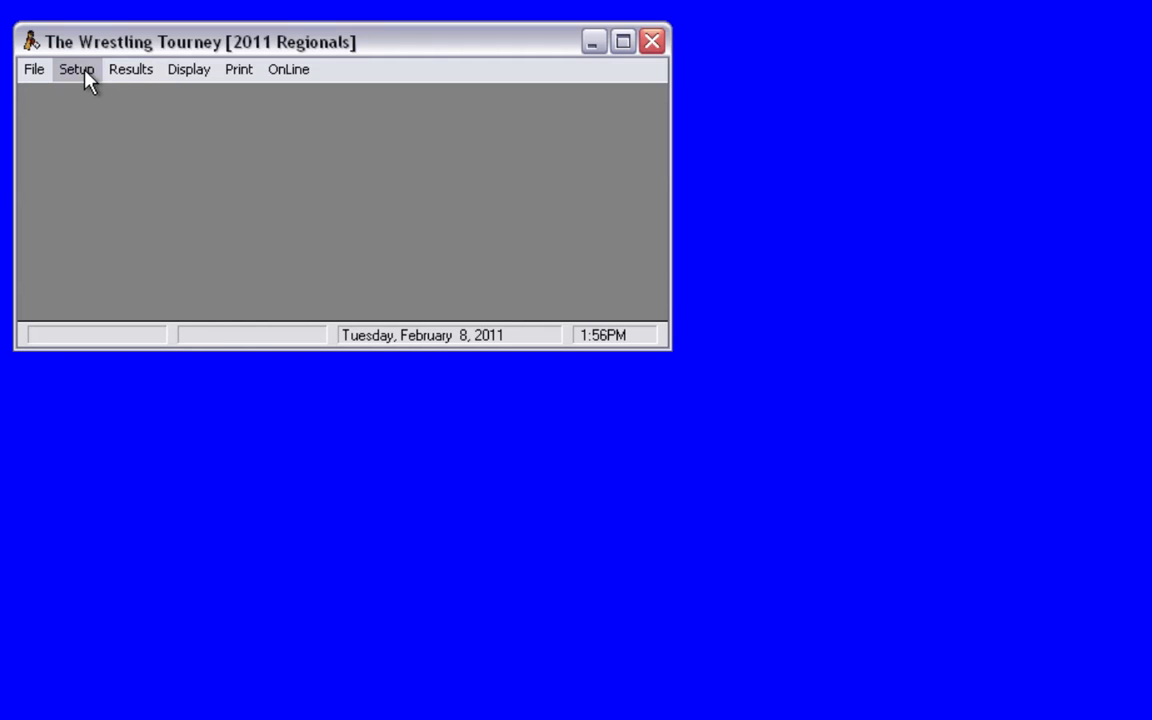
Step: Import every 125-weight wrestler from the import names into the tournament's 125 weight class
click(26, 74)
mouse_move(58, 212)
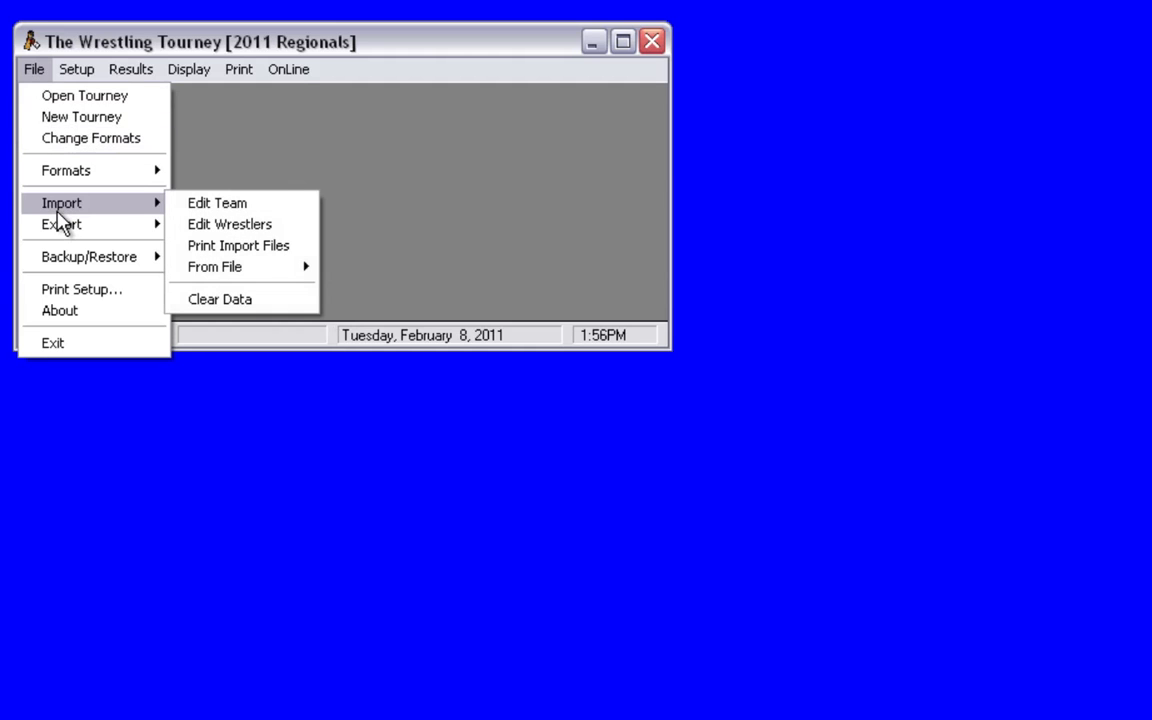
mouse_move(78, 72)
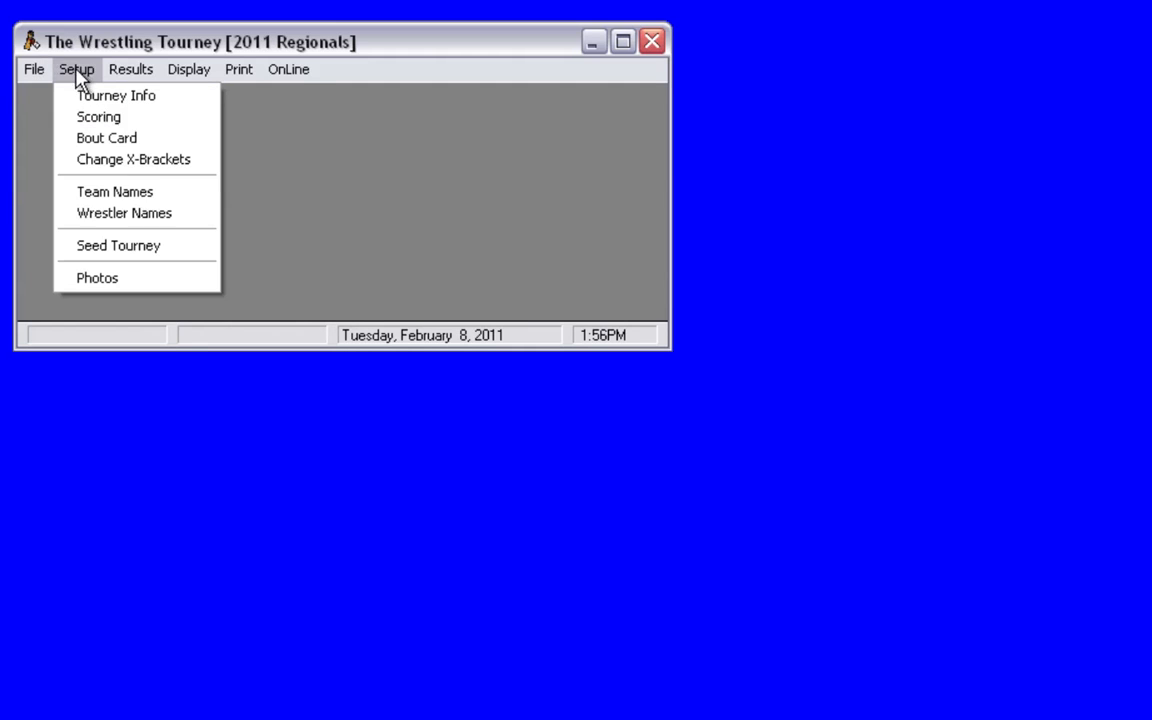
click(84, 216)
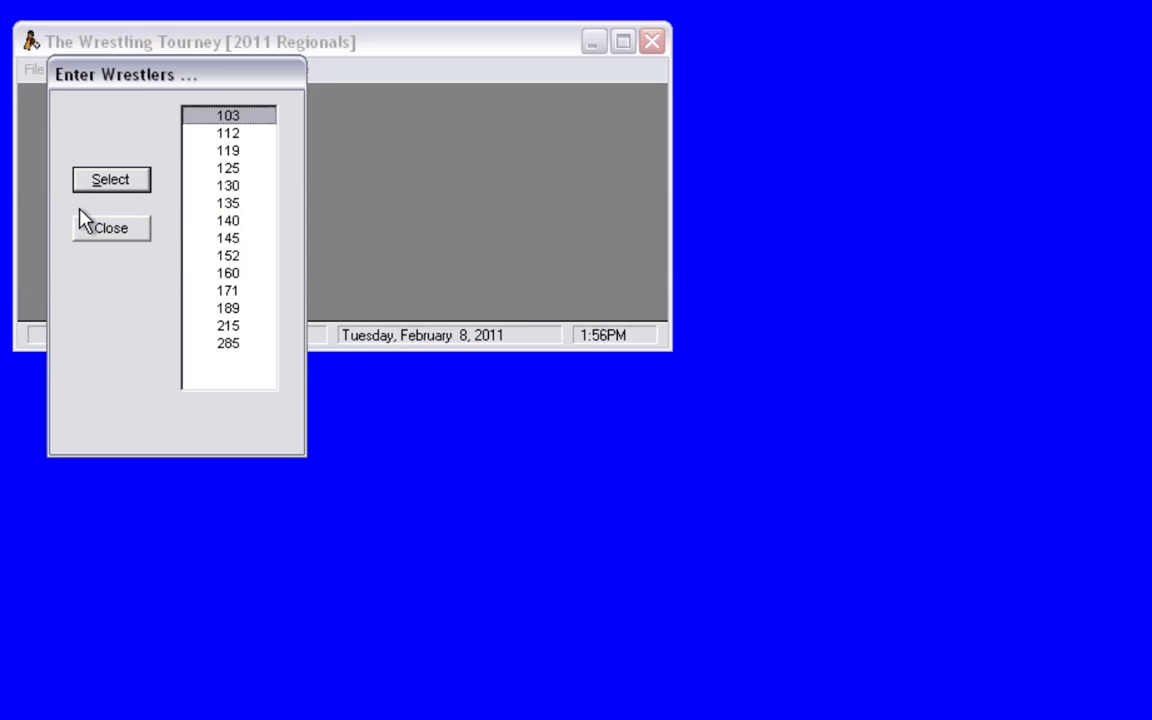
click(228, 168)
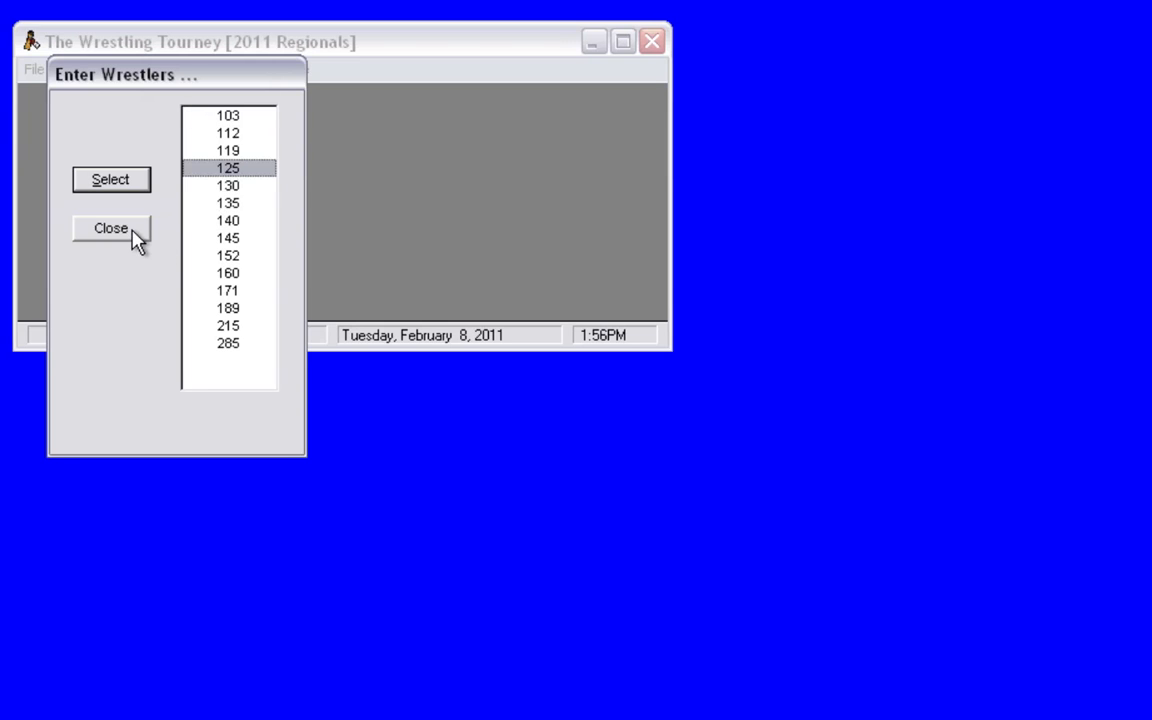
click(118, 186)
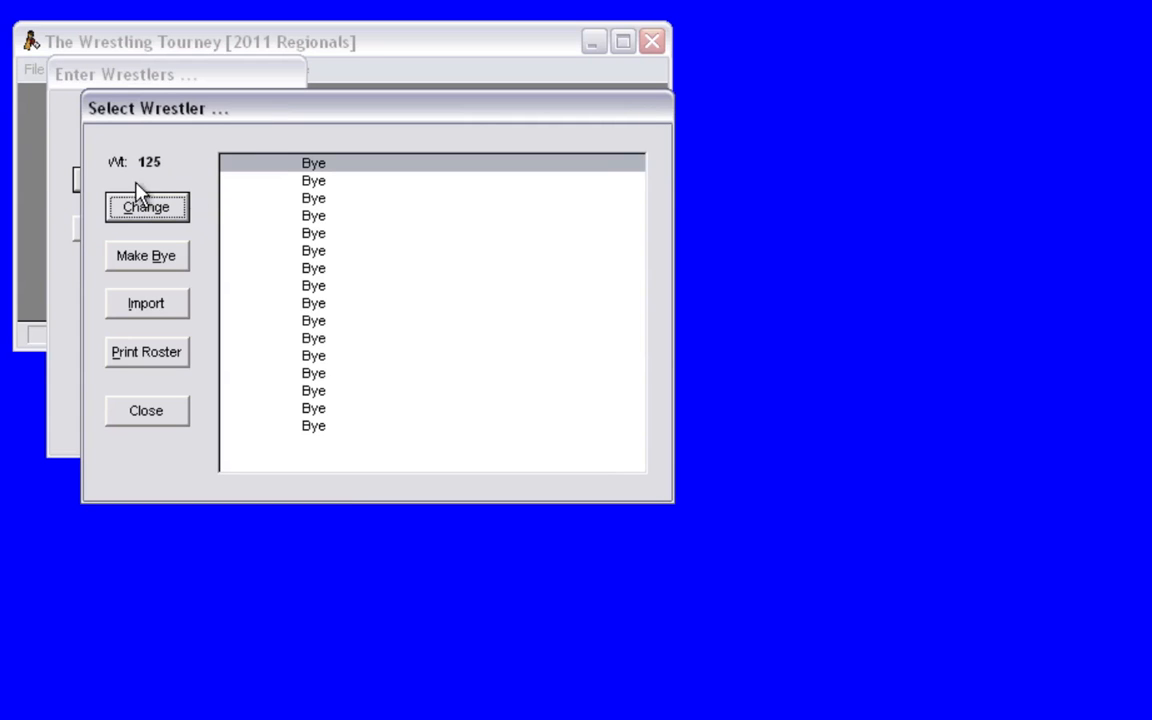
click(150, 312)
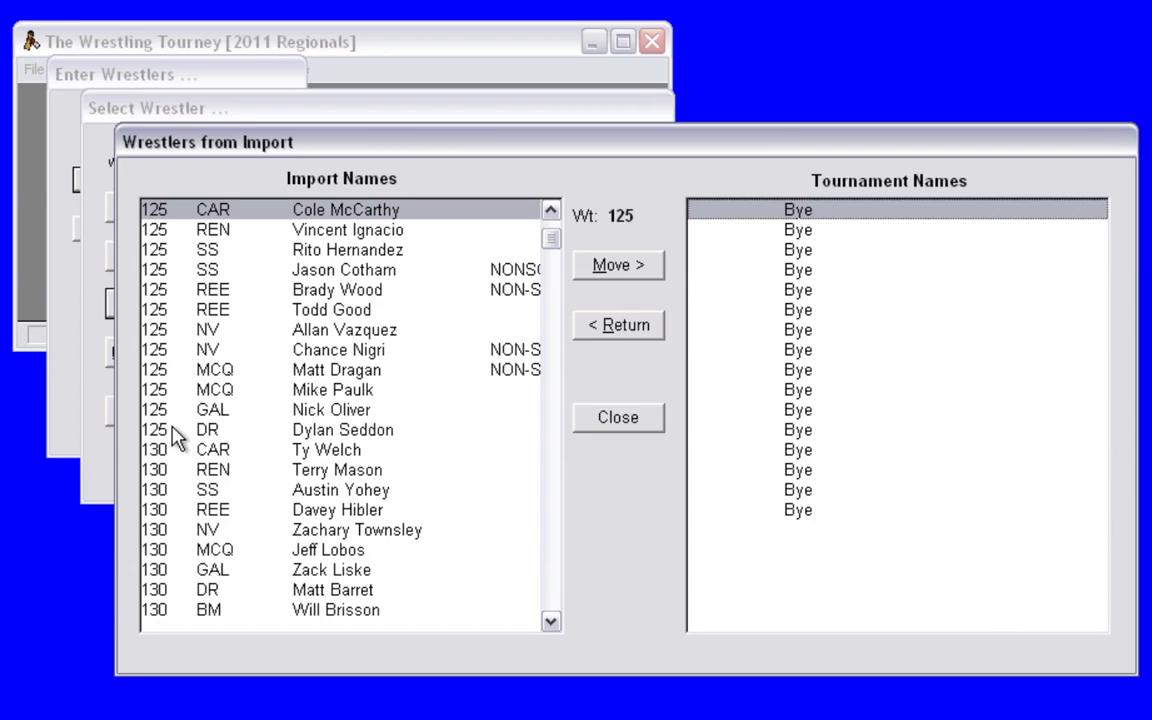
click(618, 268)
click(620, 270)
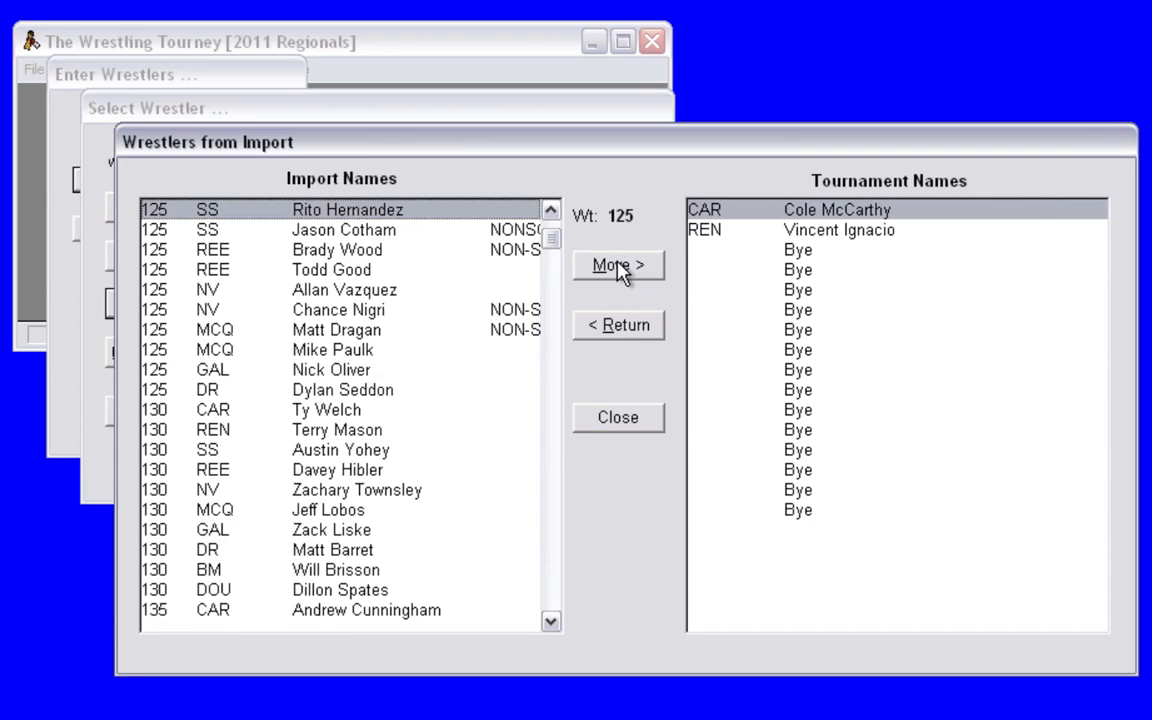
click(618, 266)
click(618, 266)
click(618, 266)
click(618, 266)
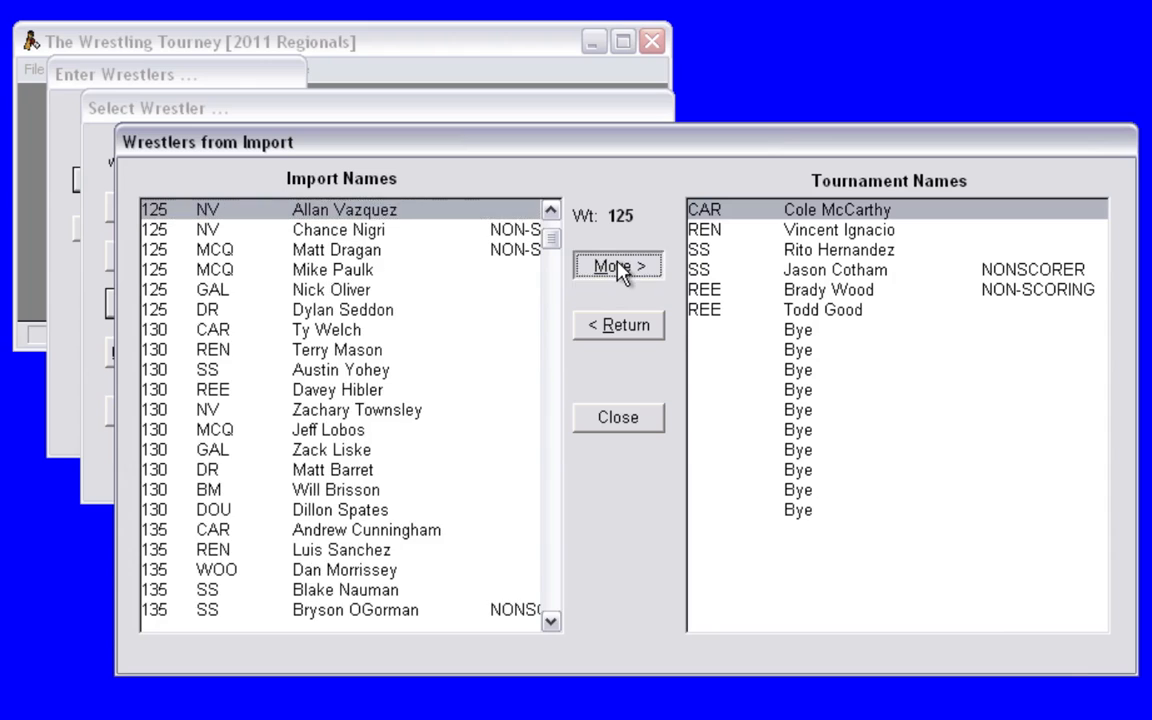
click(618, 266)
click(618, 266)
click(618, 266)
click(618, 266)
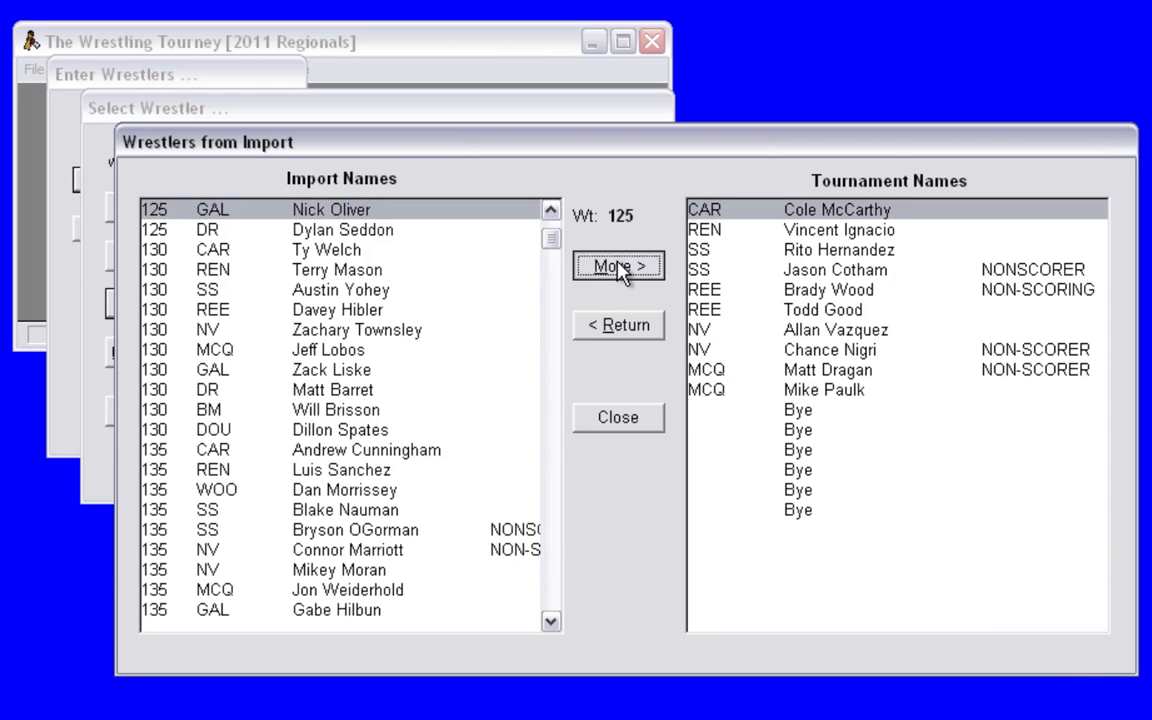
click(618, 266)
click(618, 266)
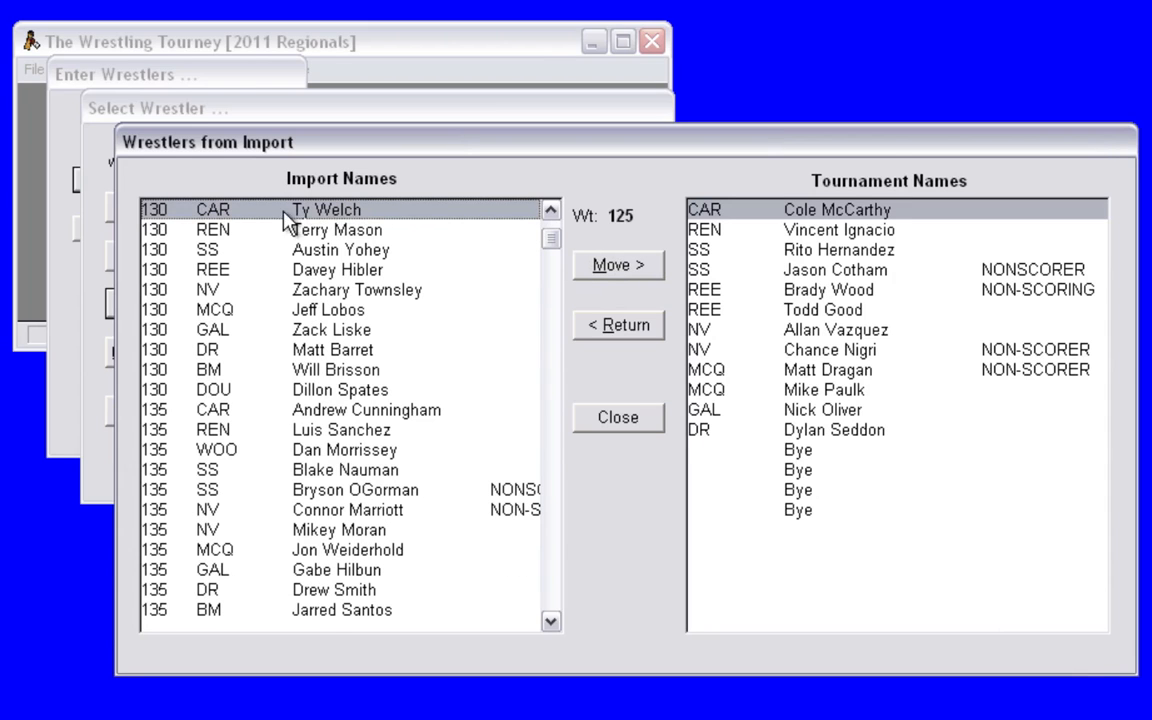
Step: Move the CAR wrestler listed at 130 into the 125 weight class and return that entry to the import names
click(616, 270)
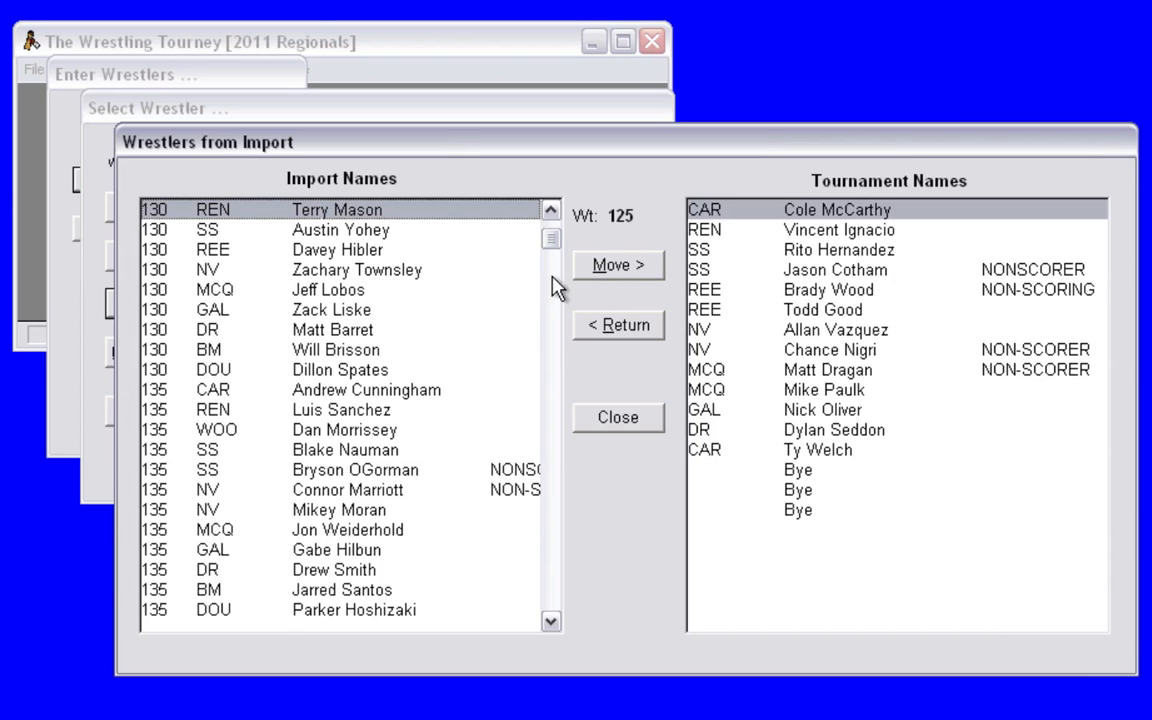
click(826, 452)
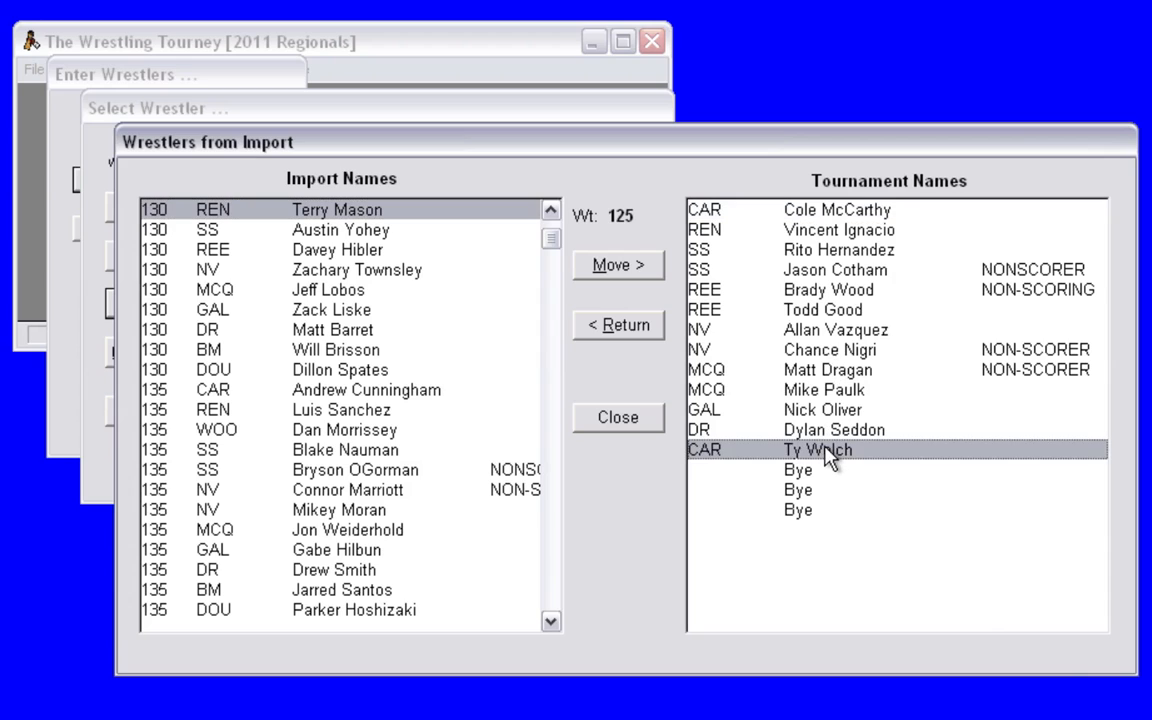
click(633, 332)
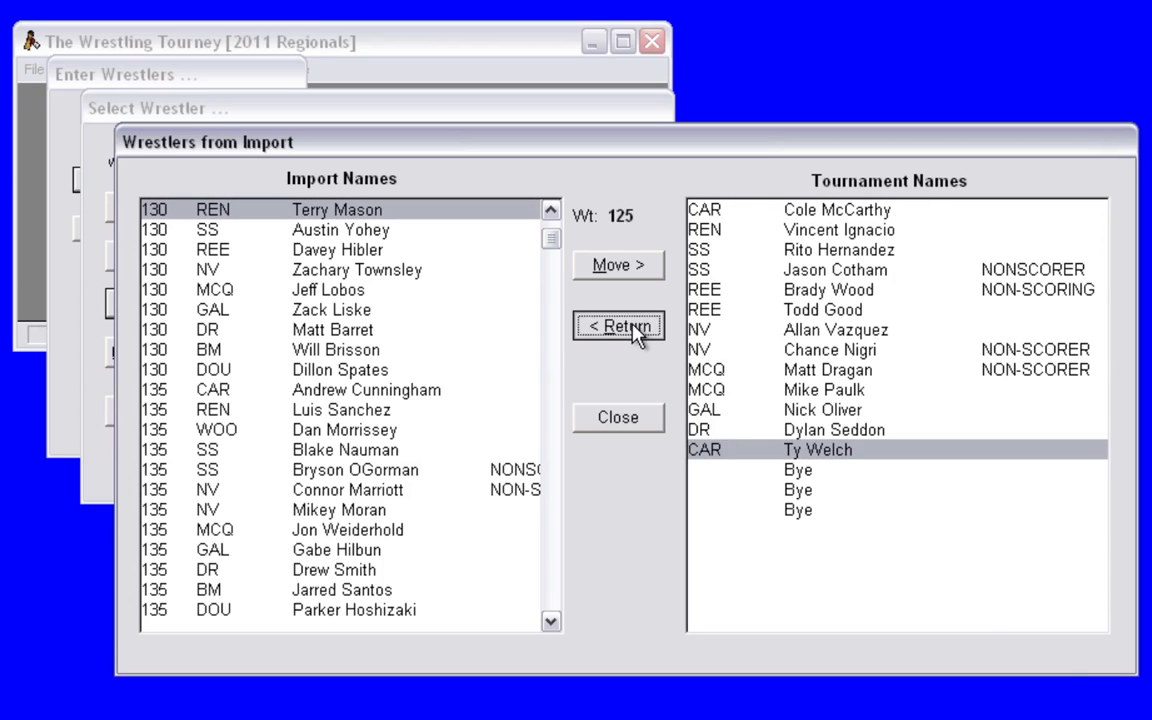
Step: Show the returned CAR entry in the import names, and close the 125 weight class's import and roster windows
click(550, 211)
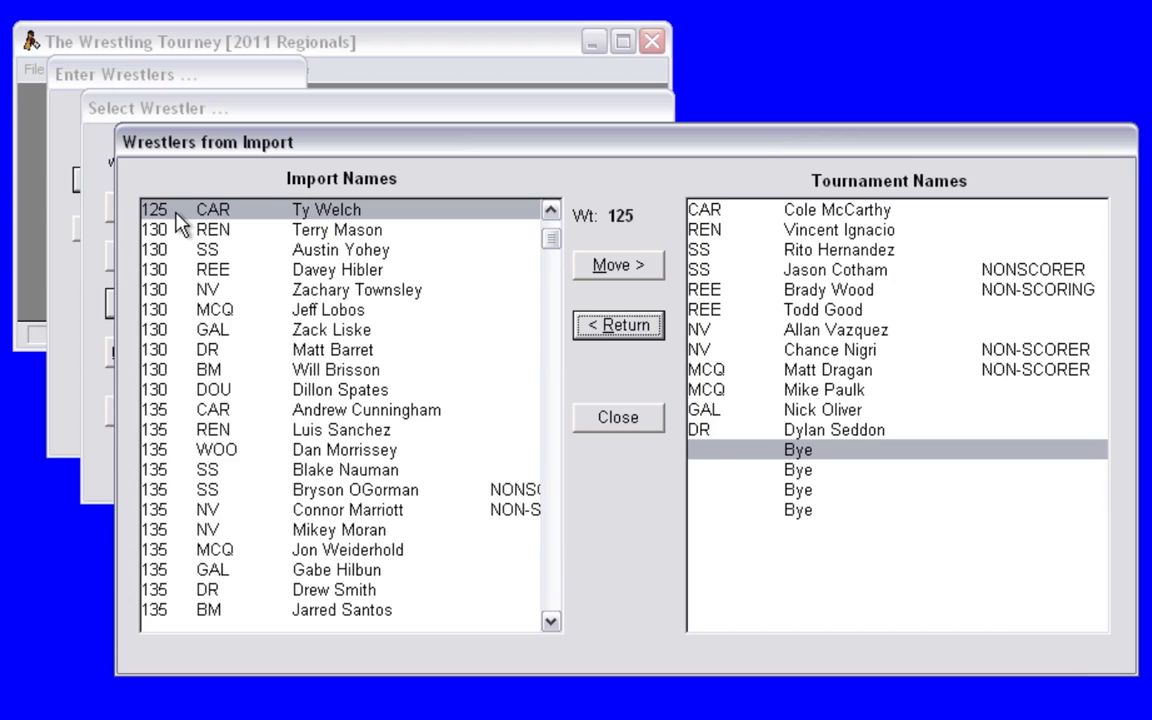
click(622, 420)
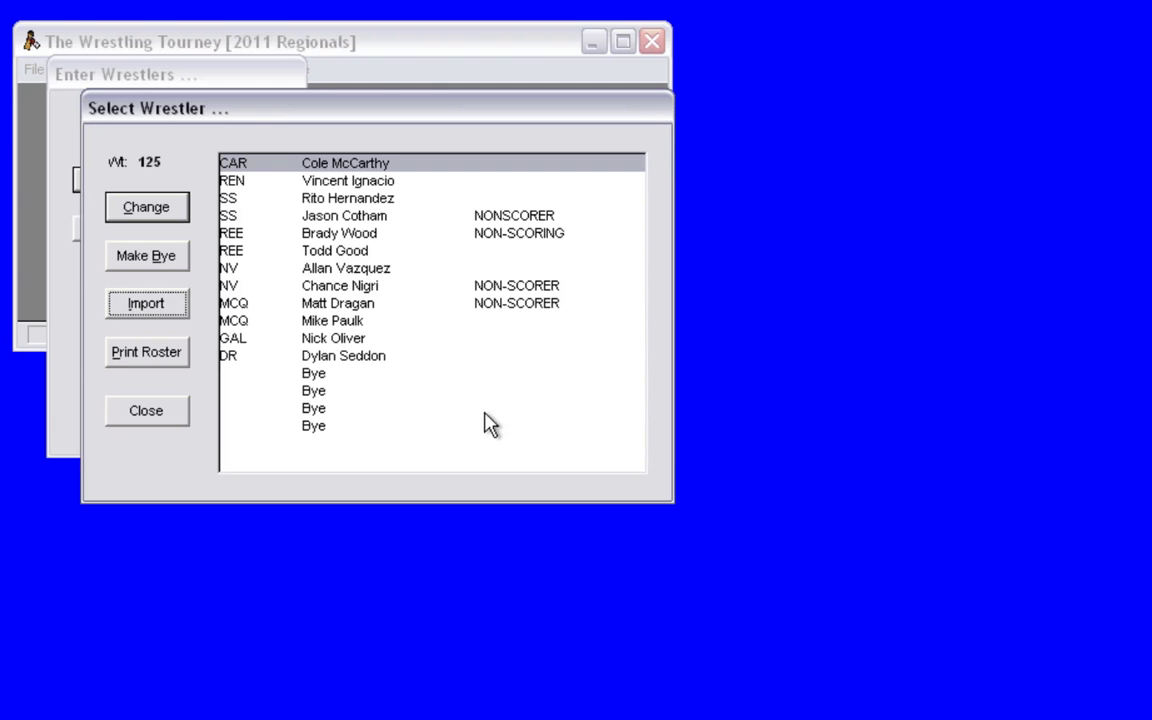
click(152, 411)
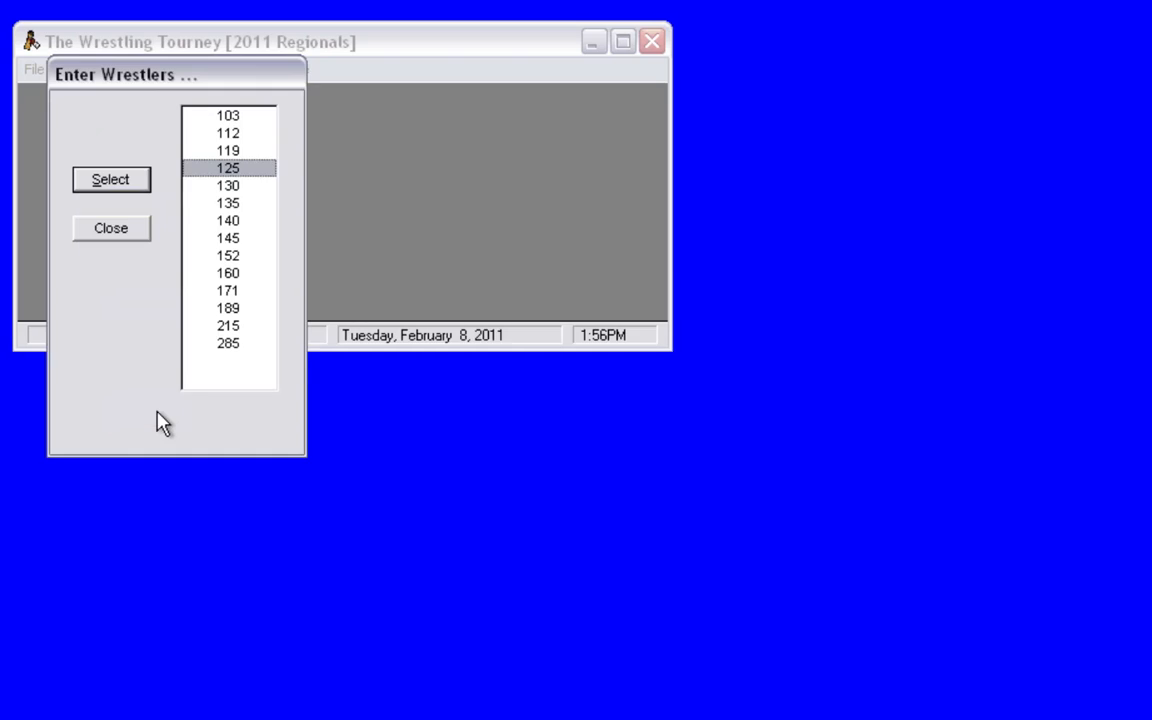
Step: Open the import names for the 130 weight class and move the CAR wrestler listed at 125 into it
click(232, 186)
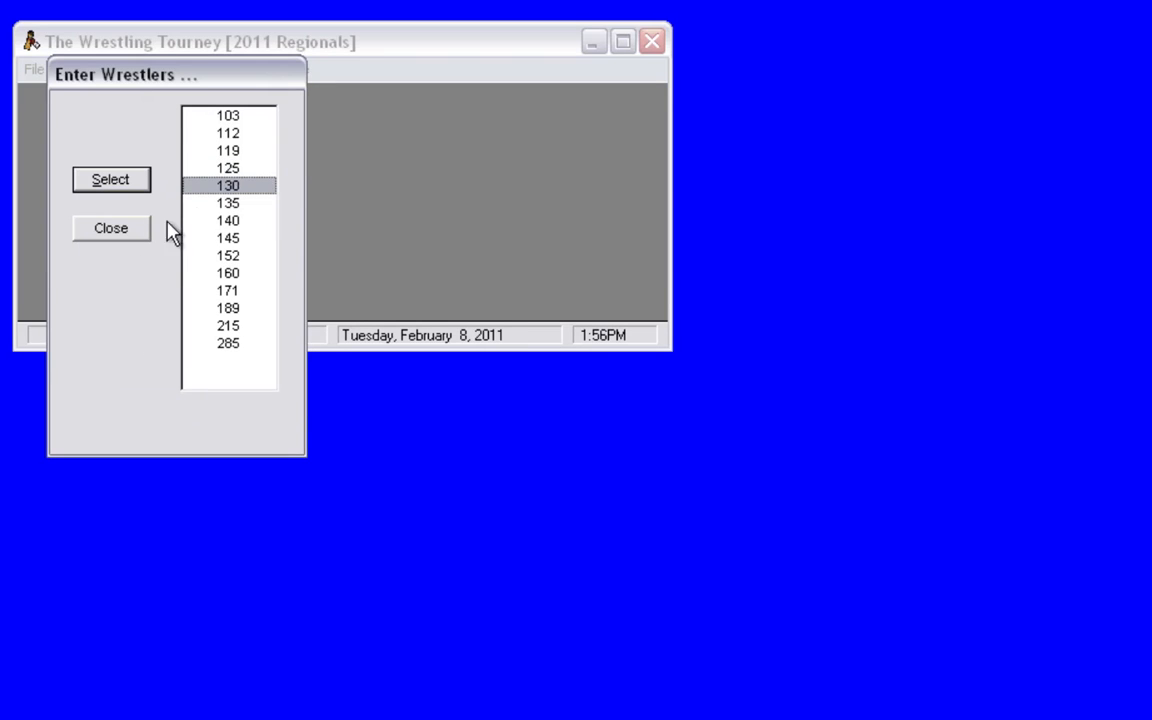
click(111, 183)
click(146, 305)
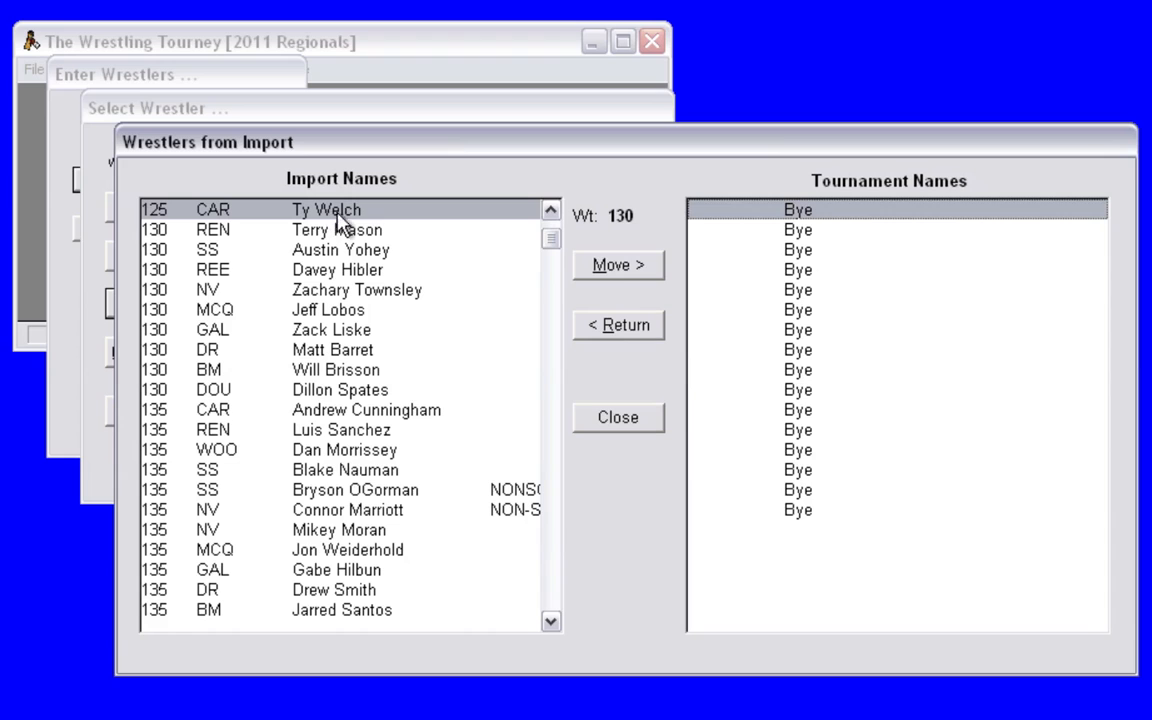
click(606, 272)
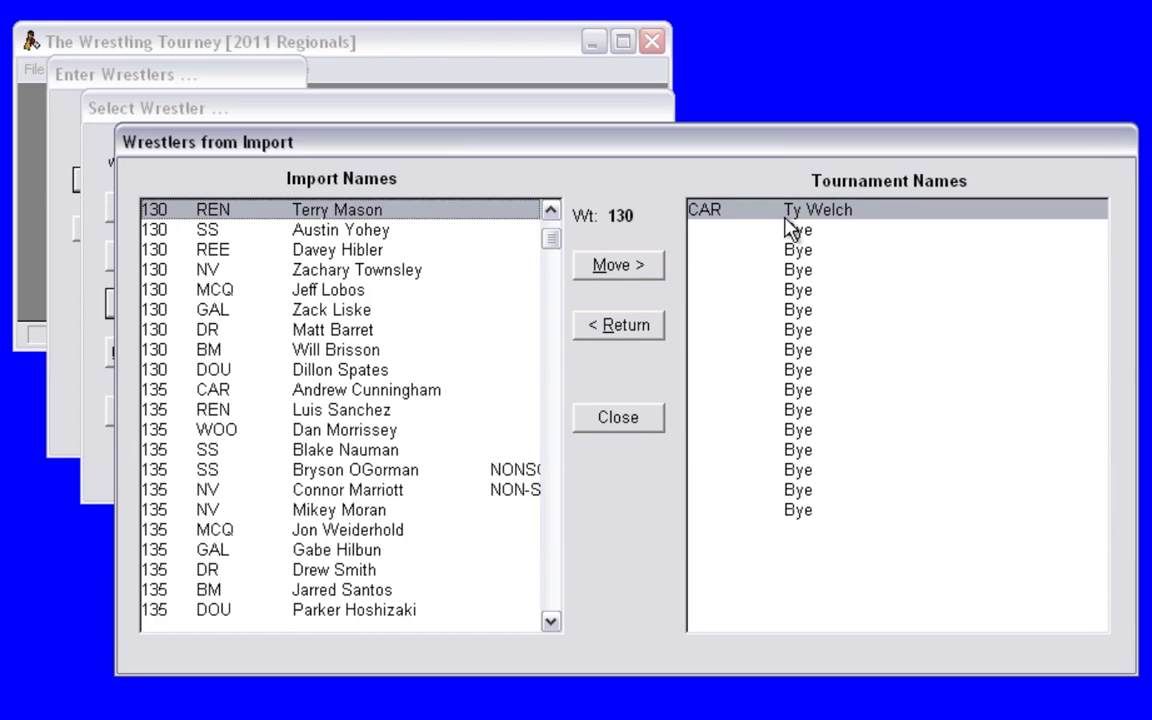
Step: Import all the remaining 130-weight wrestlers, from REN through DOU, into the tournament's 130 weight class
click(594, 270)
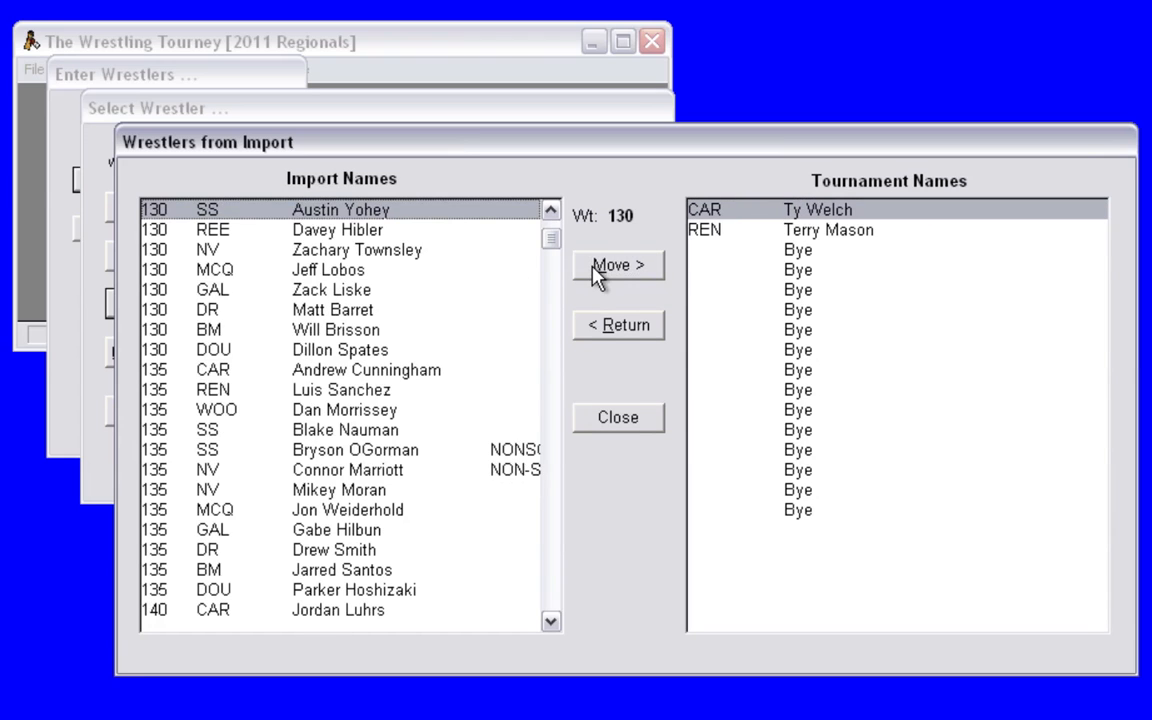
click(594, 270)
click(594, 270)
click(594, 270)
click(594, 270)
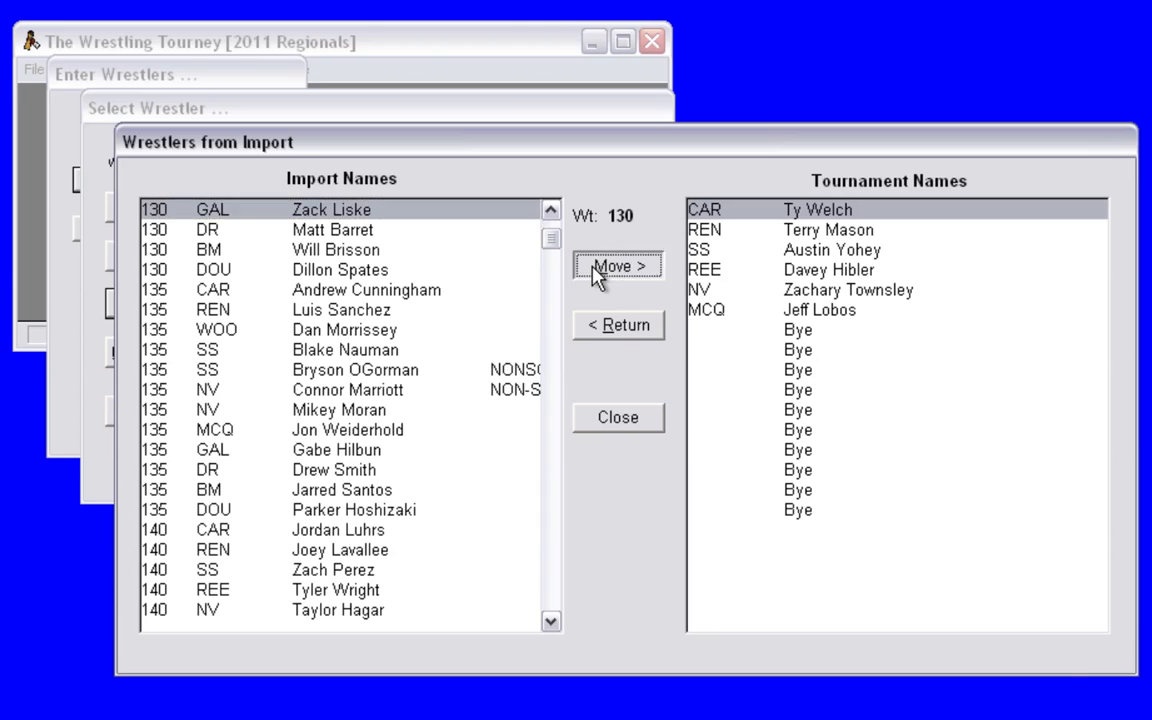
click(594, 270)
click(594, 270)
click(594, 270)
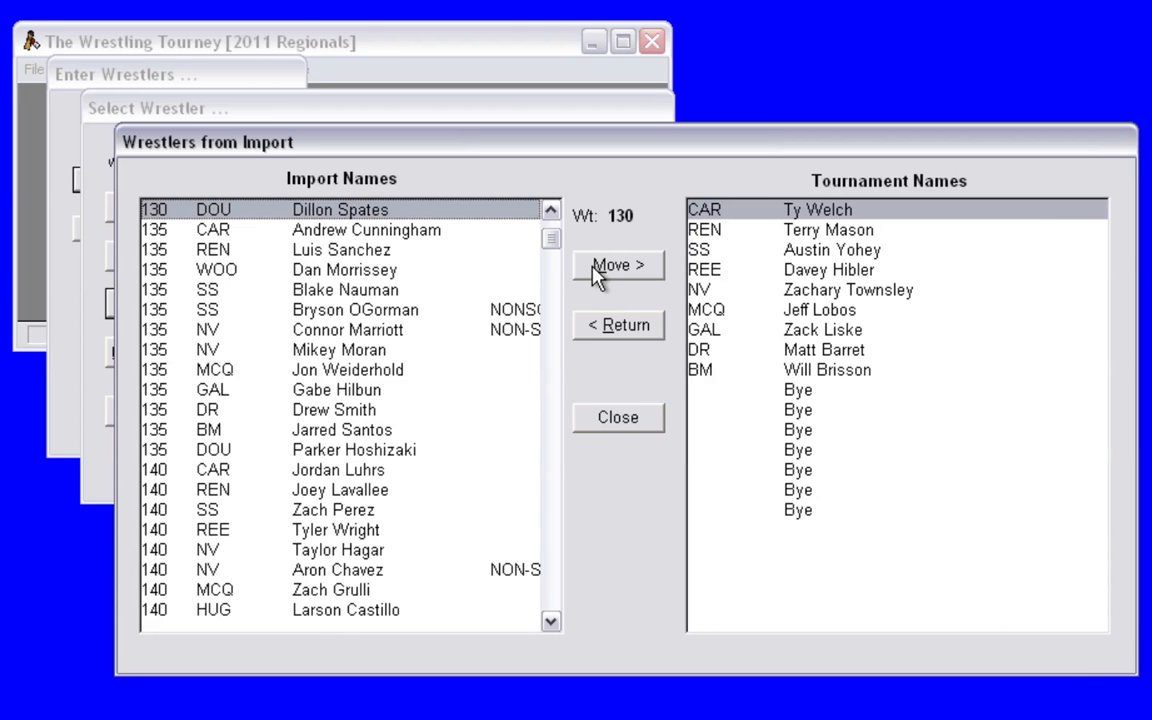
click(596, 272)
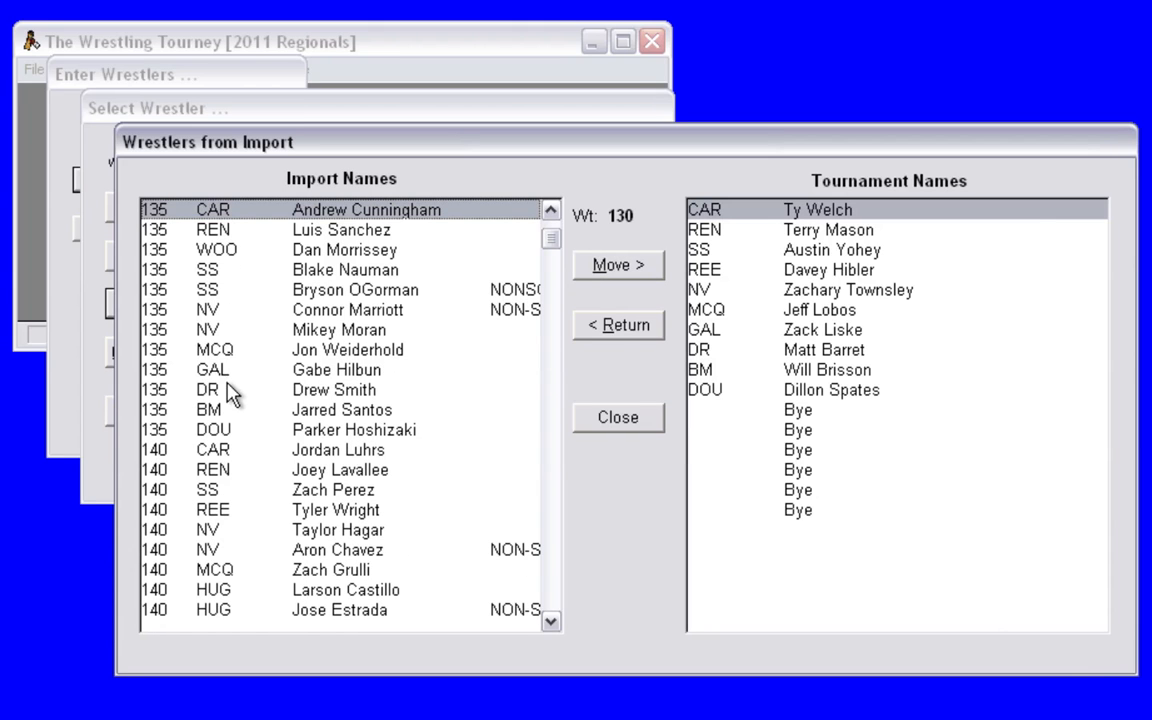
Step: Close the 130 weight class's import and roster windows and leave wrestler entry
click(618, 419)
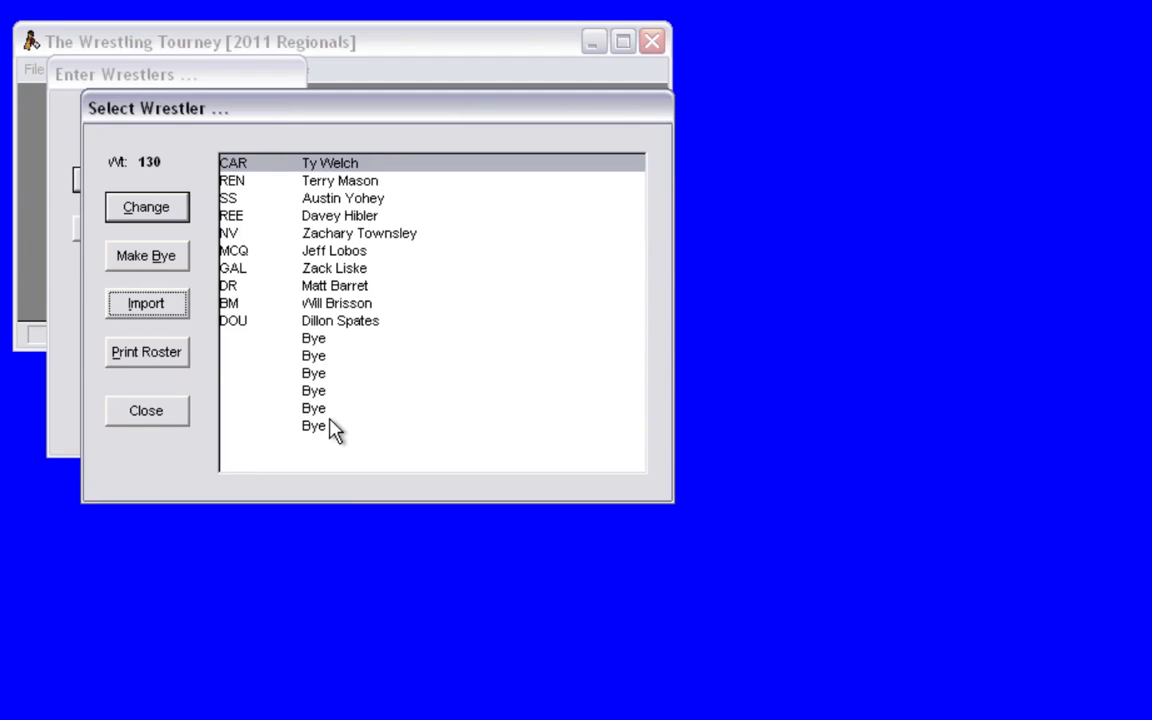
click(145, 411)
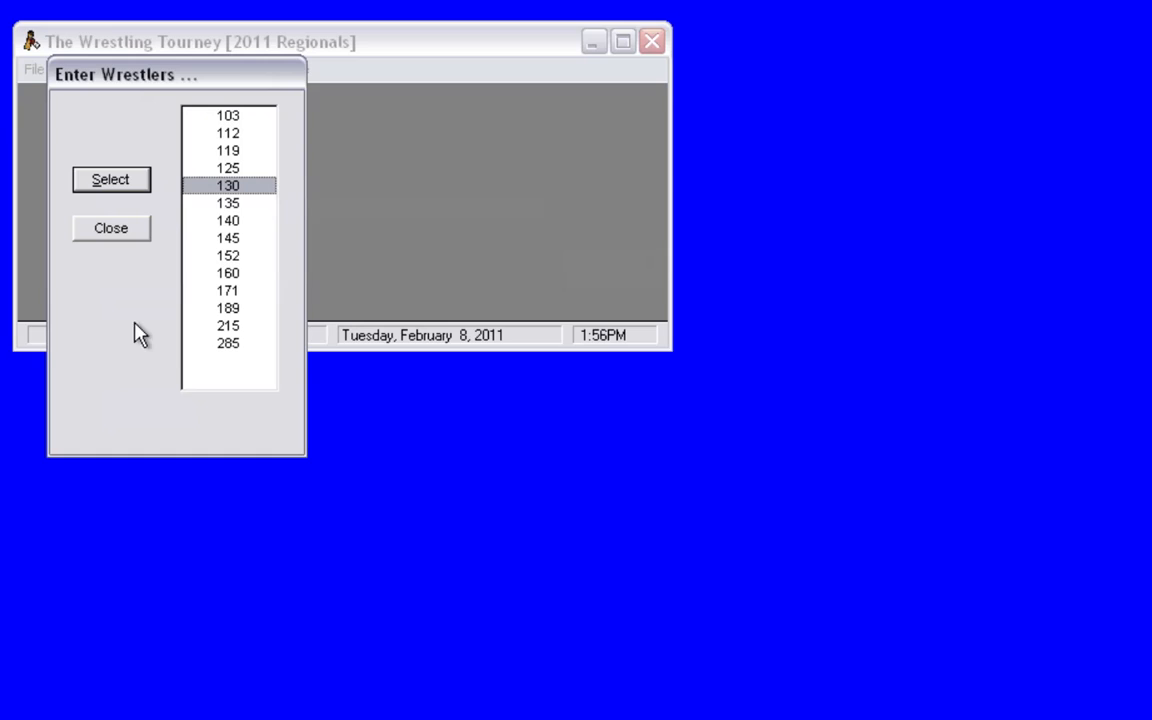
click(118, 230)
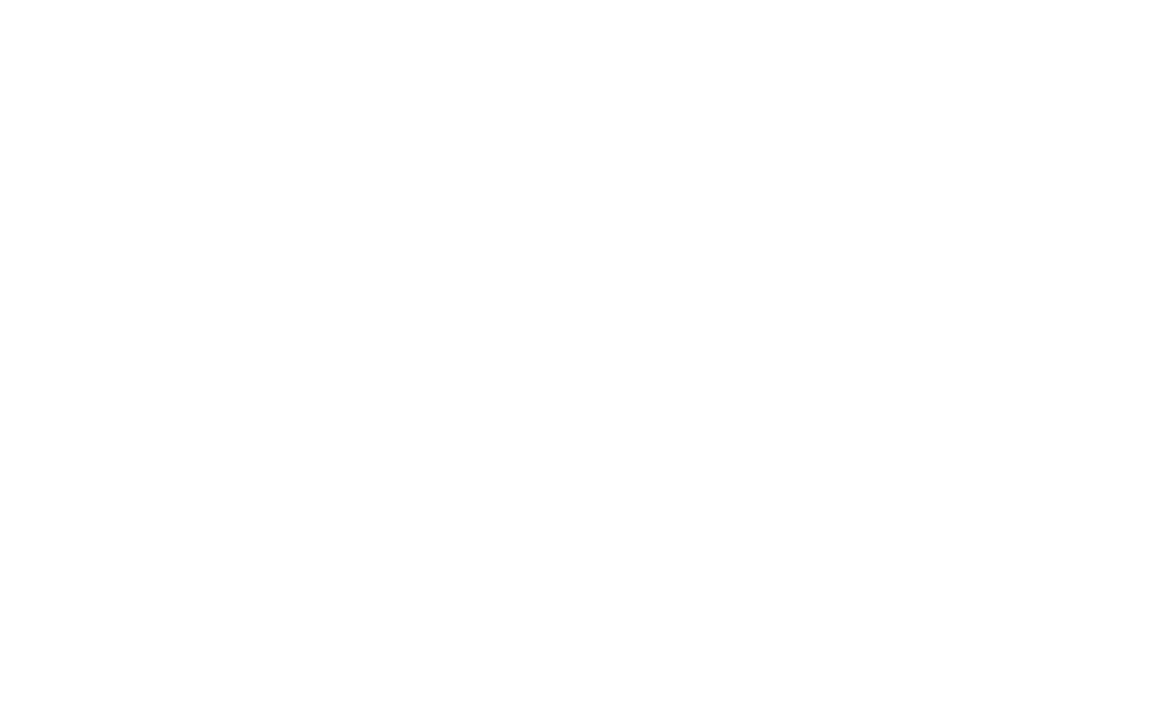